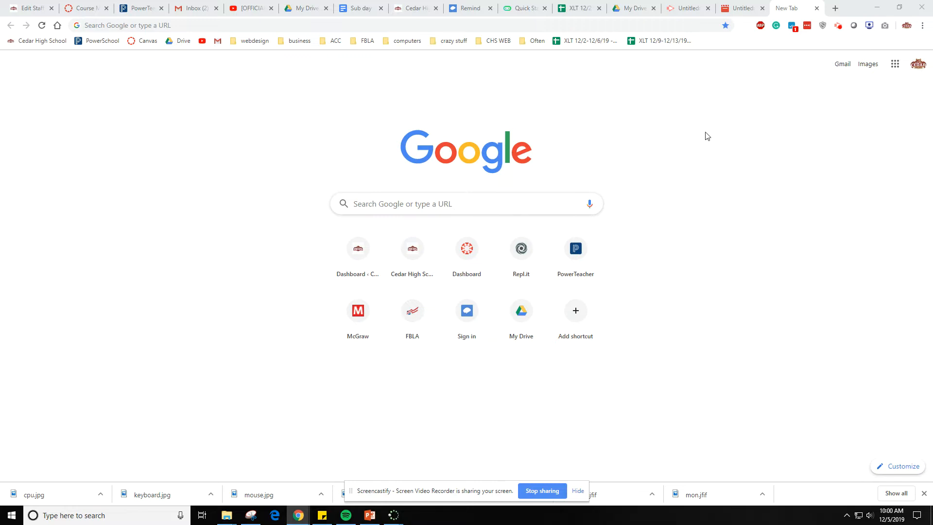
Step: Open Google Drive and go to the Google Intro Assignment folder inside DBA Student Example
click(894, 64)
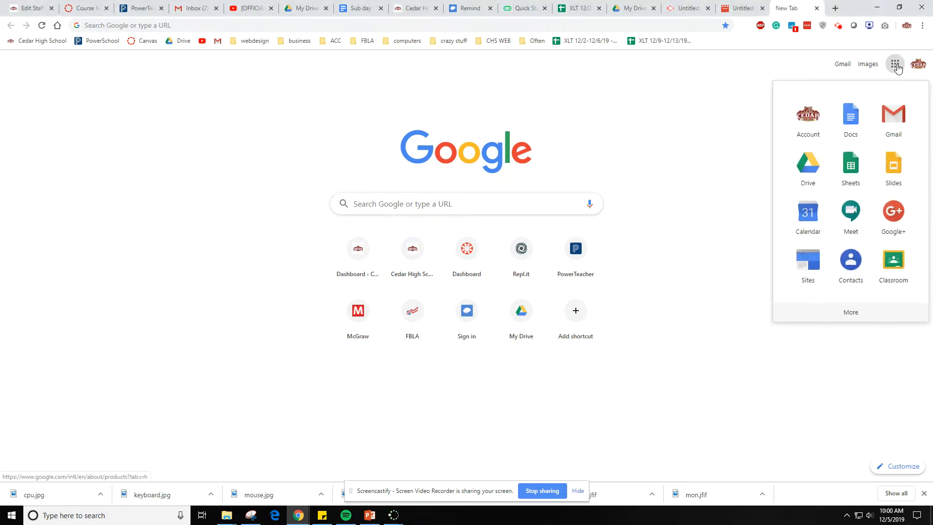
click(806, 164)
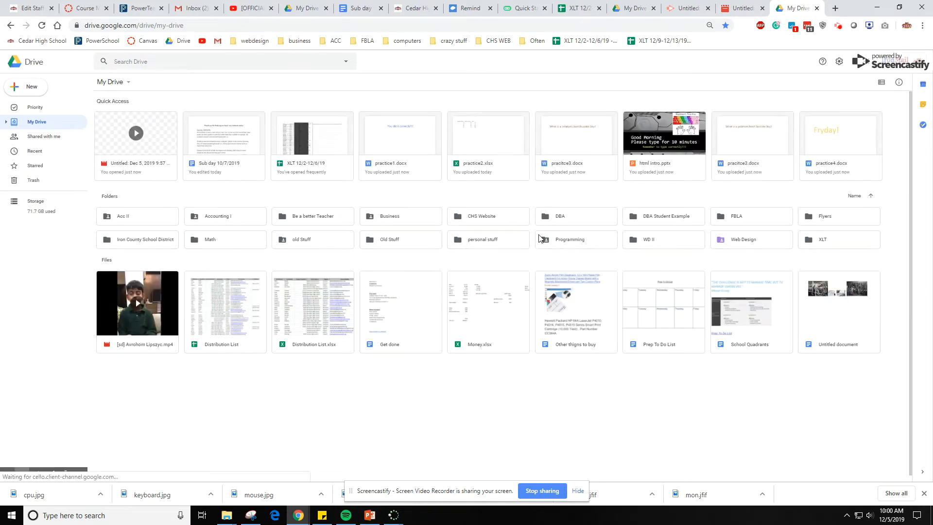
click(665, 222)
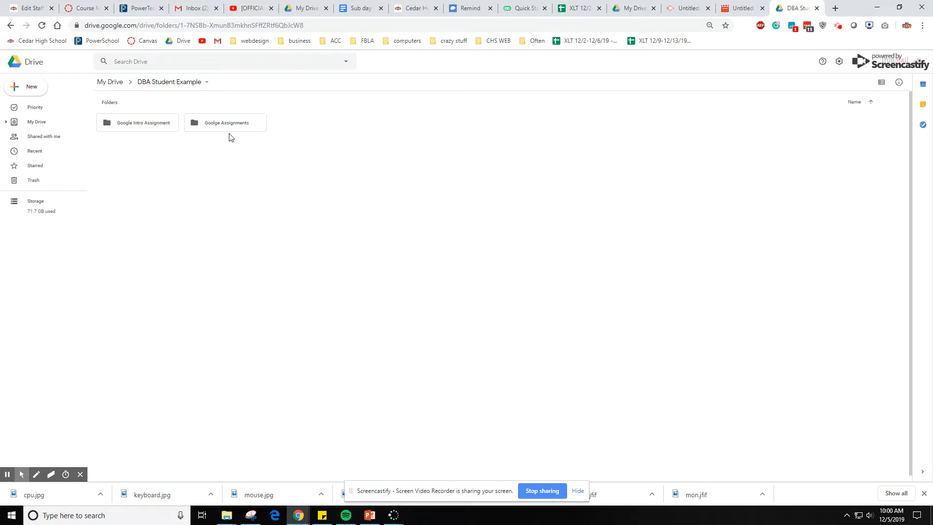
drag(242, 124, 150, 124)
double_click(151, 126)
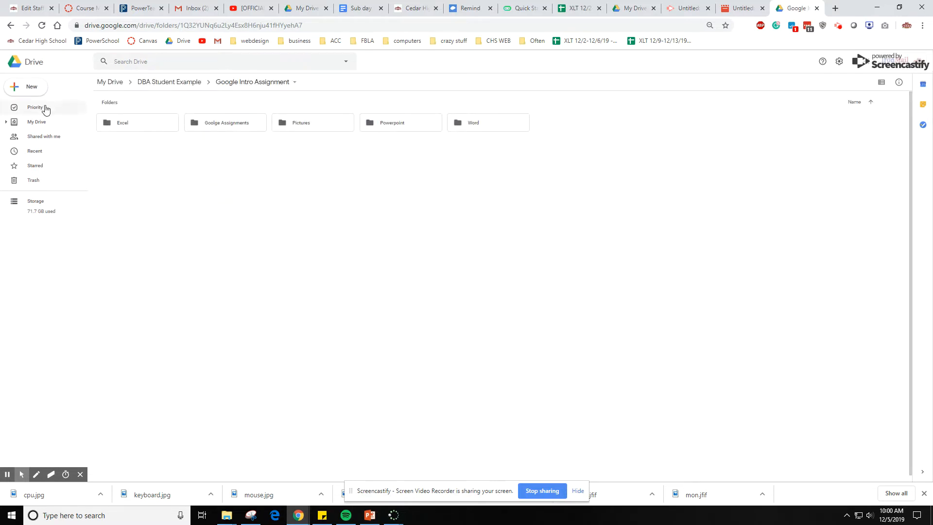
Step: Create a new folder named Google Assignment Part 2 inside Google Intro Assignment
click(29, 92)
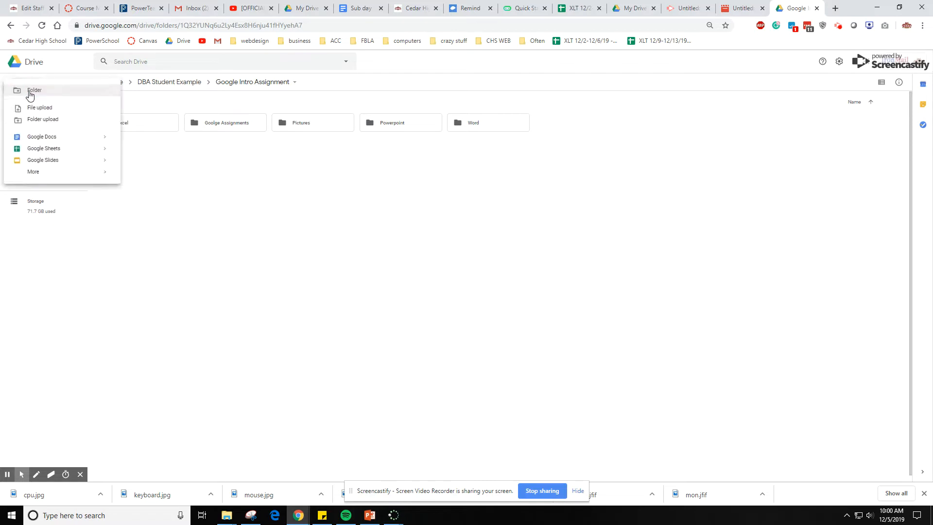
click(67, 94)
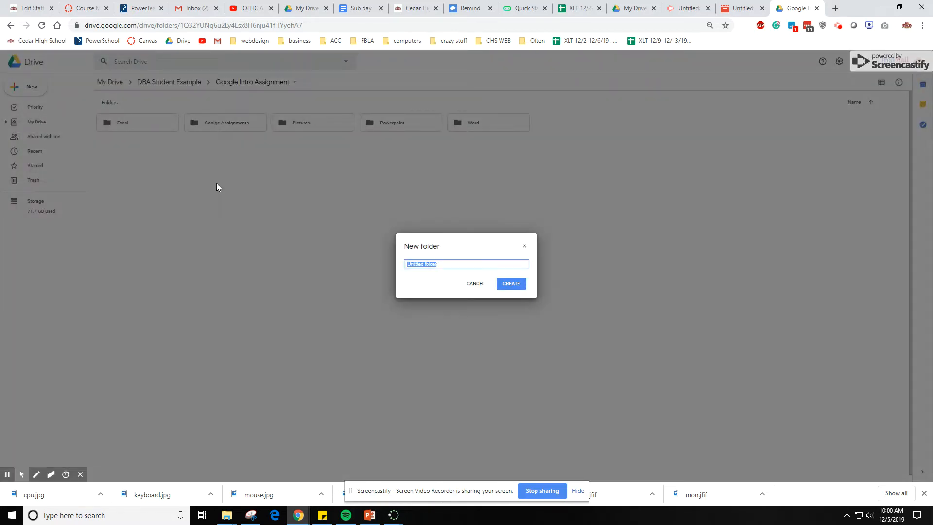
text(Google Assignment Part 2)
key(Return)
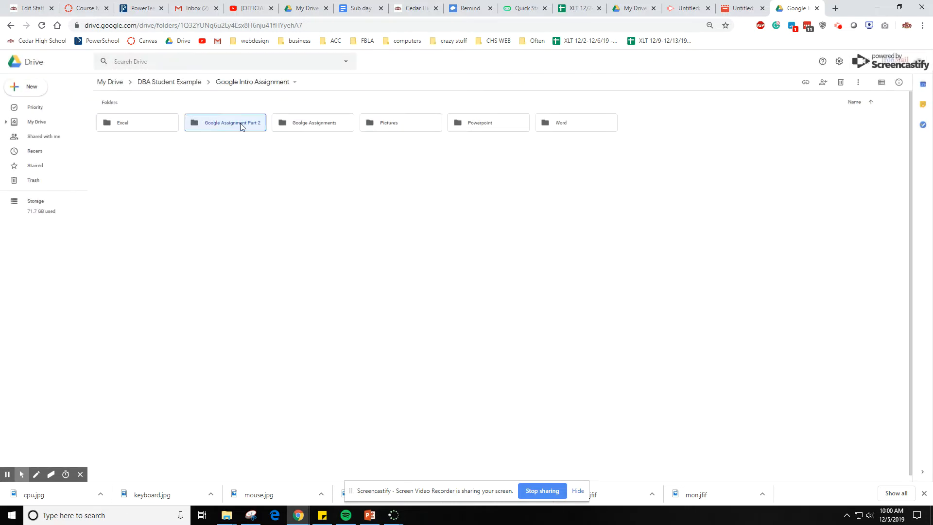
Step: Create a blank Google Docs document inside the Google Assignment Part 2 folder
double_click(241, 128)
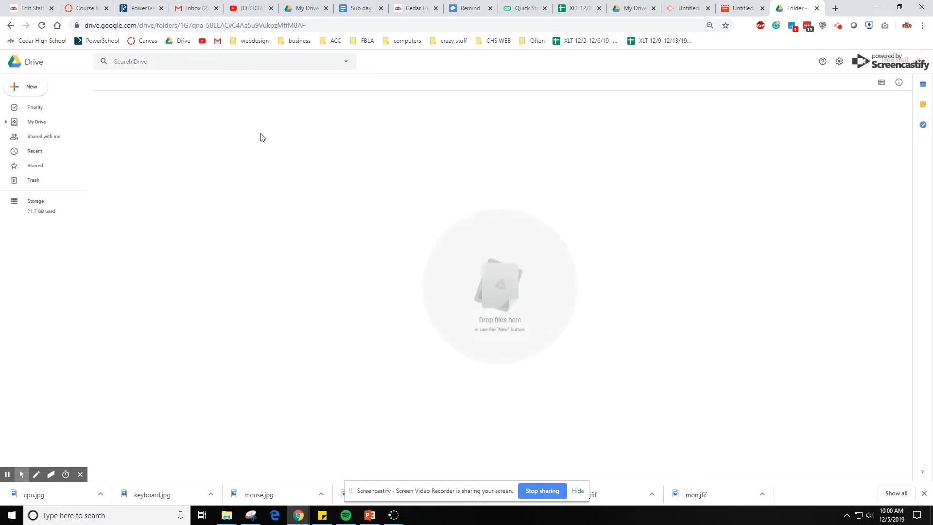
click(39, 89)
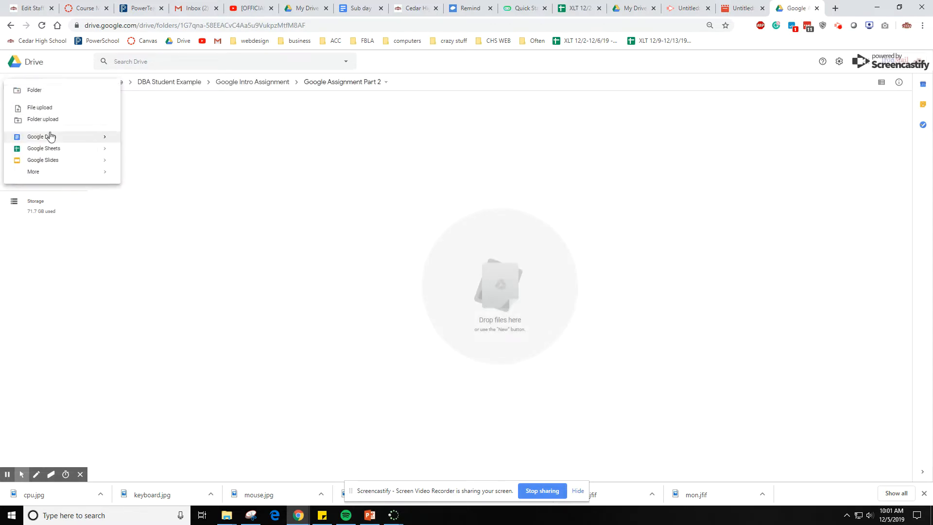
click(52, 138)
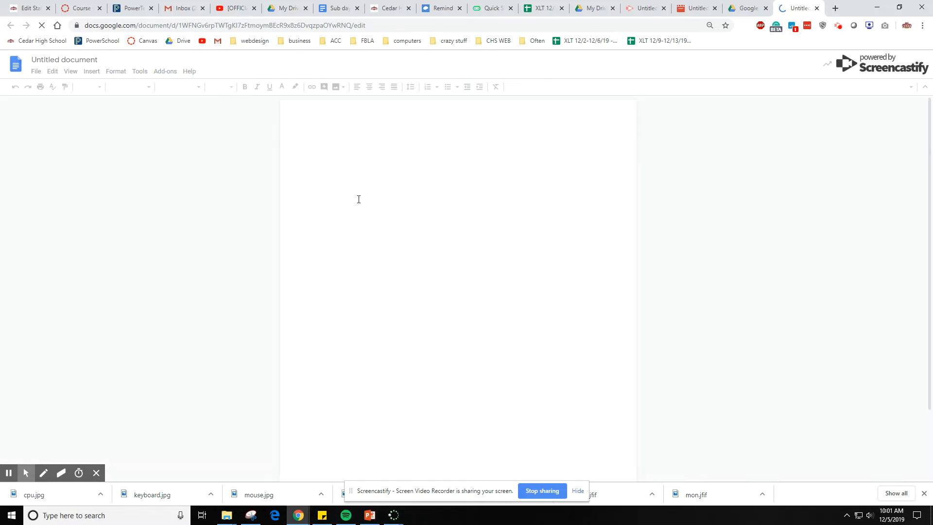
click(349, 180)
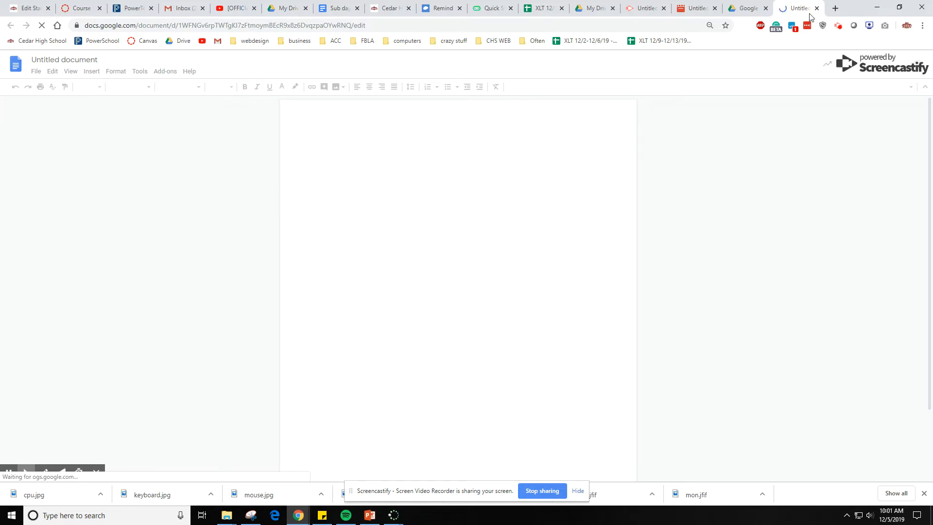
Step: Close the unneeded browser pages: the older My Drive, Sub day, Cedar High School, Remind, Quick Start and PowerTeacher
click(742, 4)
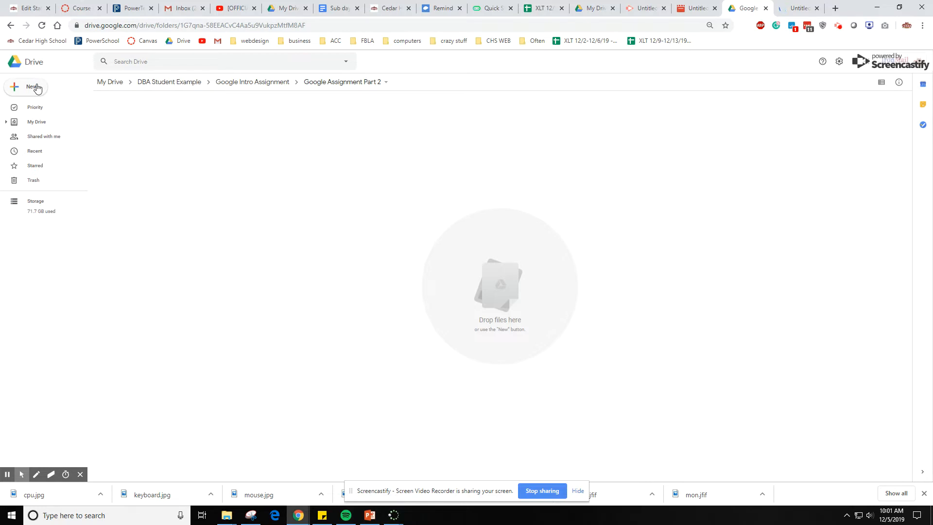
click(307, 10)
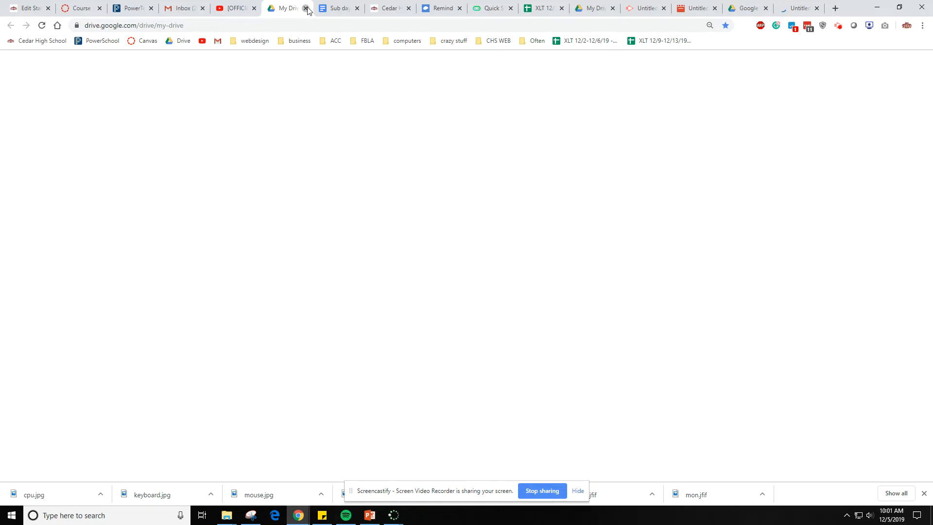
click(305, 8)
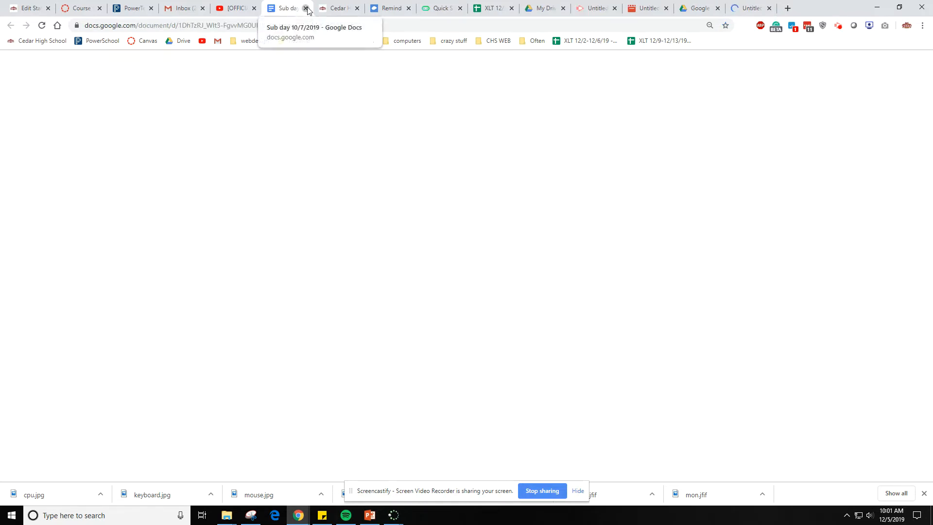
click(306, 8)
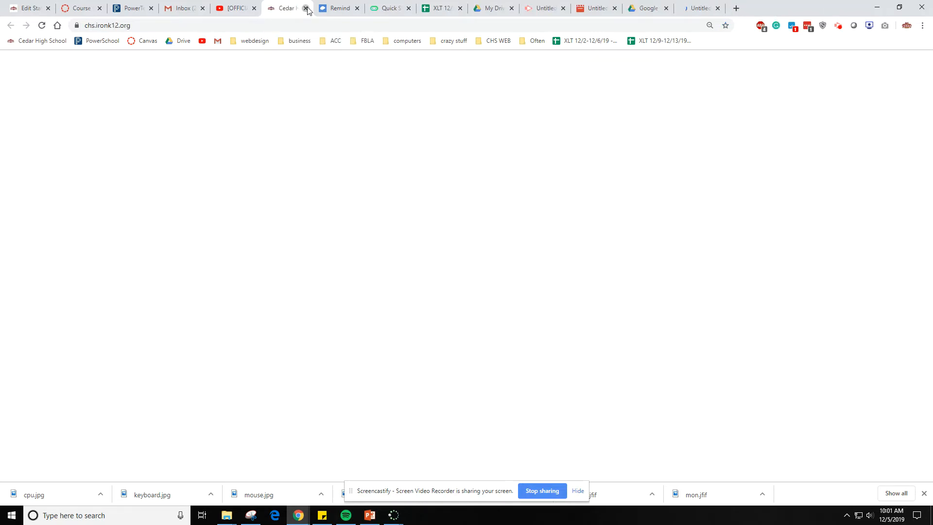
click(305, 8)
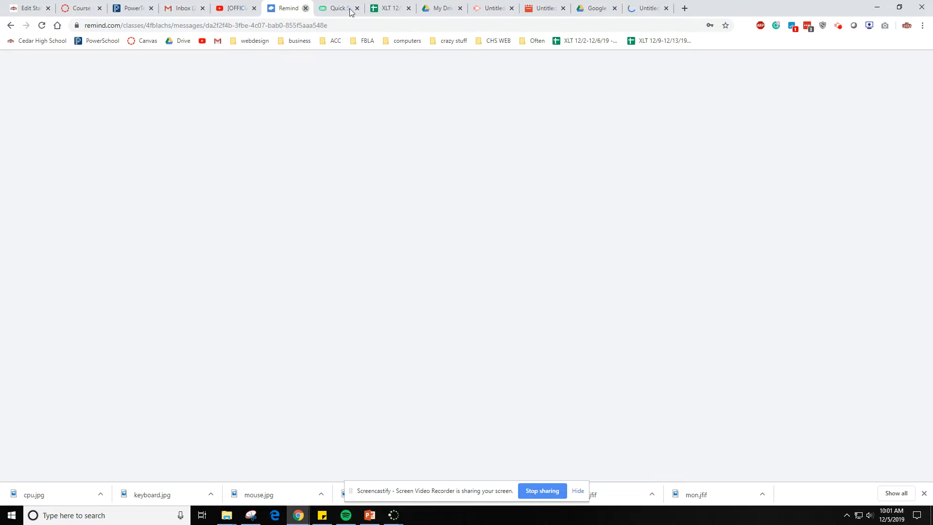
click(306, 9)
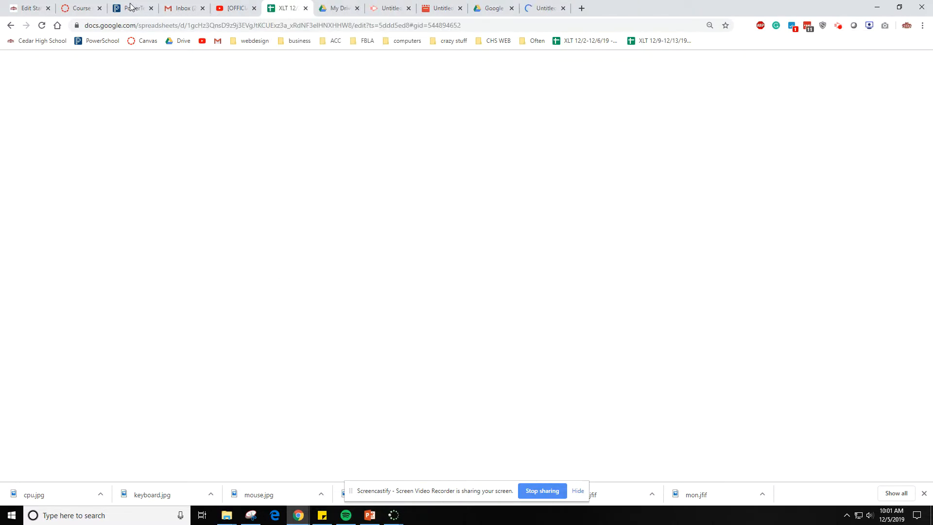
click(130, 8)
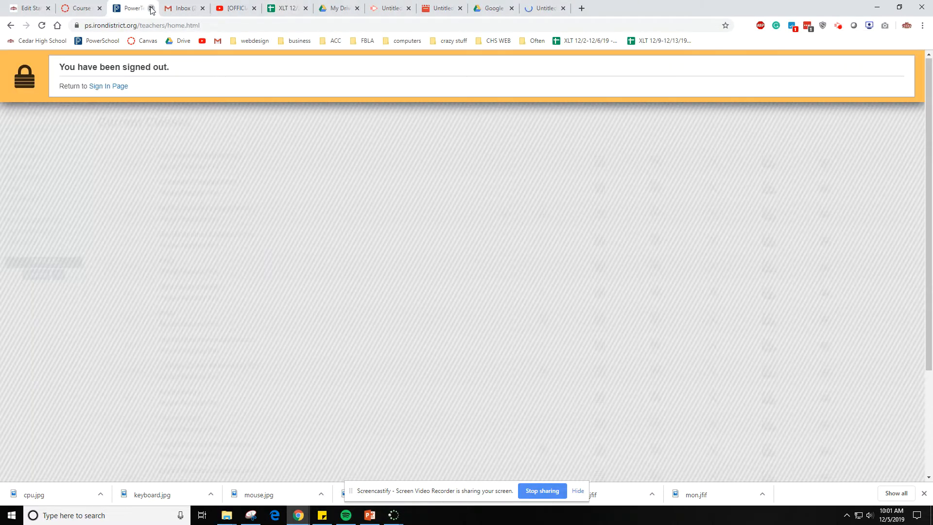
click(150, 9)
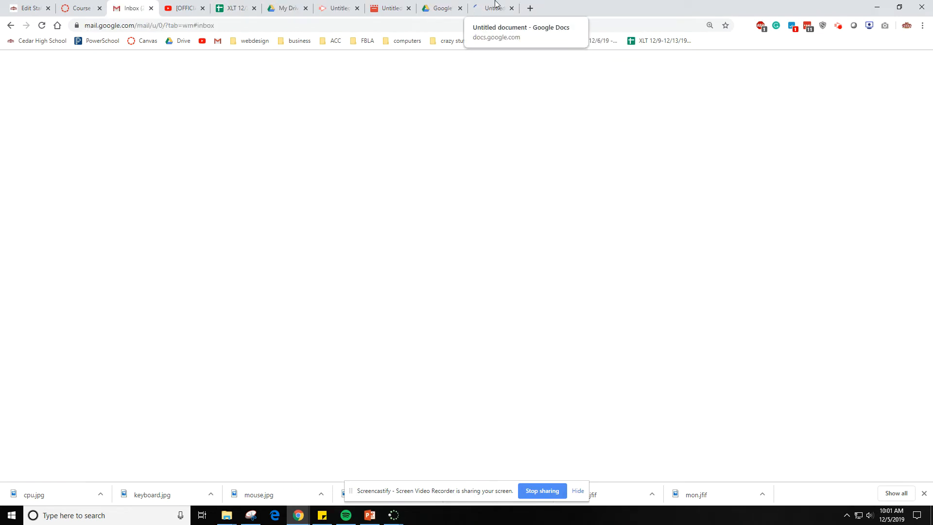
Step: Return to the Google Assignment Part 2 folder and create a blank Google Sheets spreadsheet there
click(500, 6)
click(439, 7)
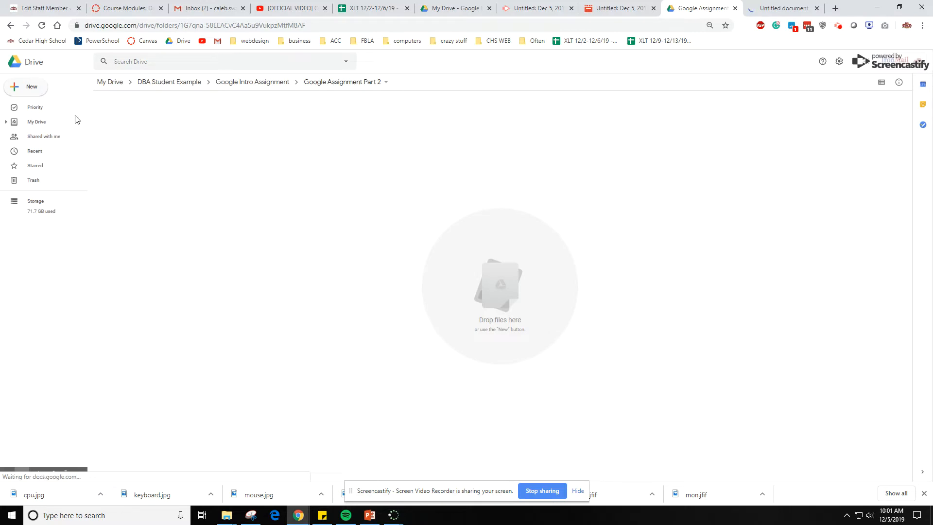
click(31, 91)
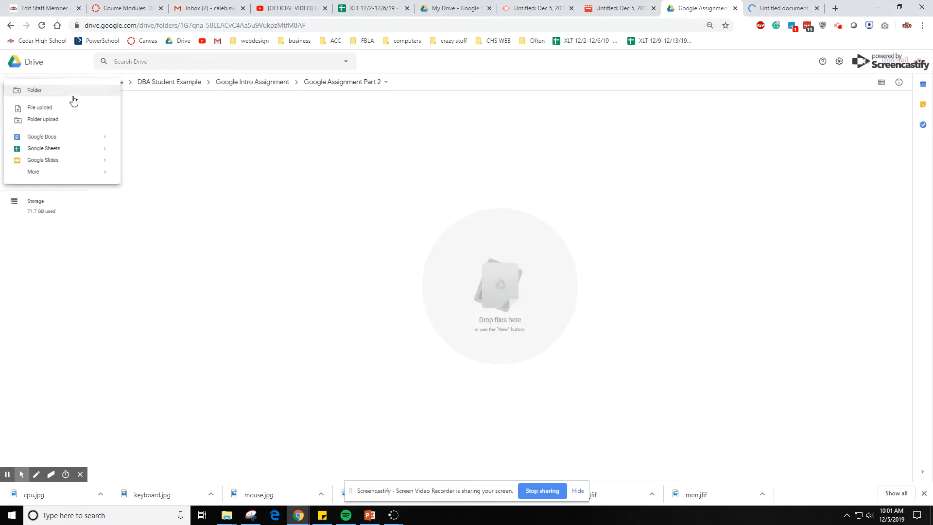
click(61, 151)
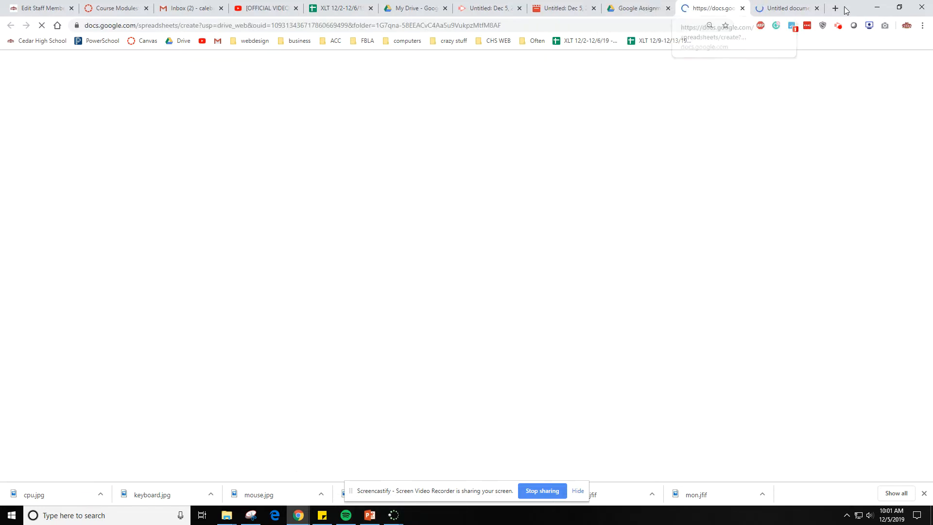
Step: Create a blank Google Slides presentation in the Google Assignment Part 2 folder
click(635, 4)
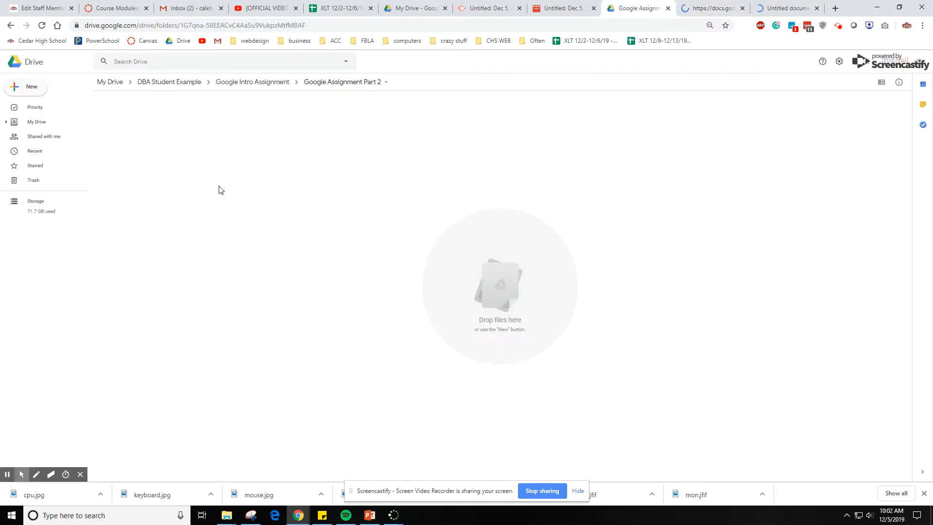
click(28, 87)
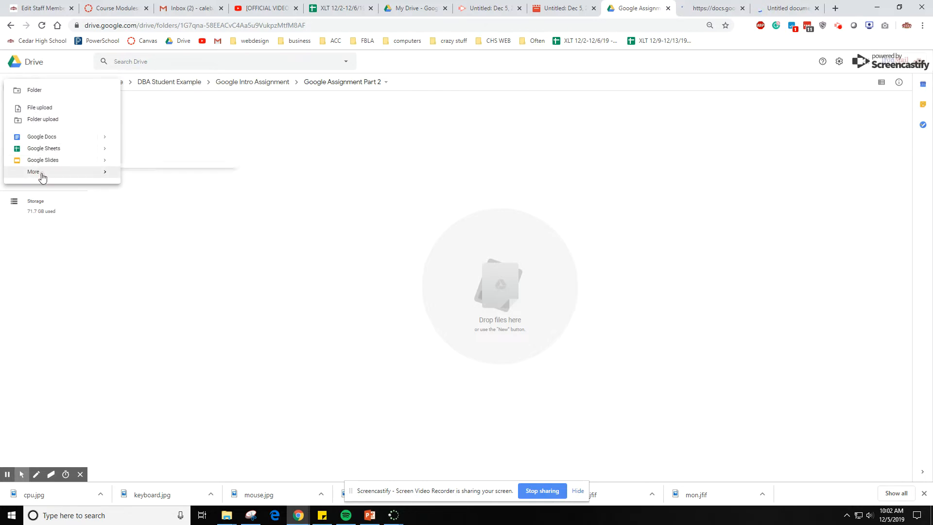
mouse_move(43, 177)
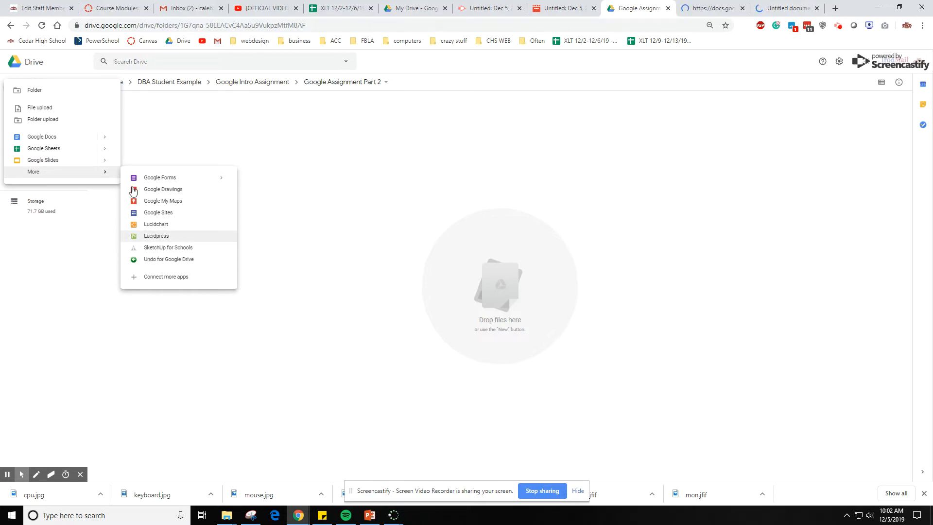
click(76, 162)
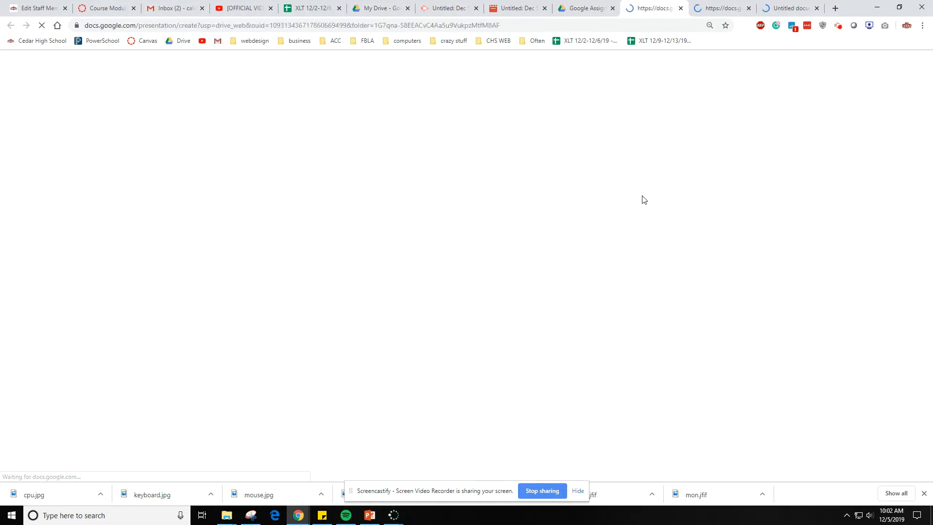
Step: Look through the new untitled document, presentation and spreadsheet to check that each one has loaded
click(768, 5)
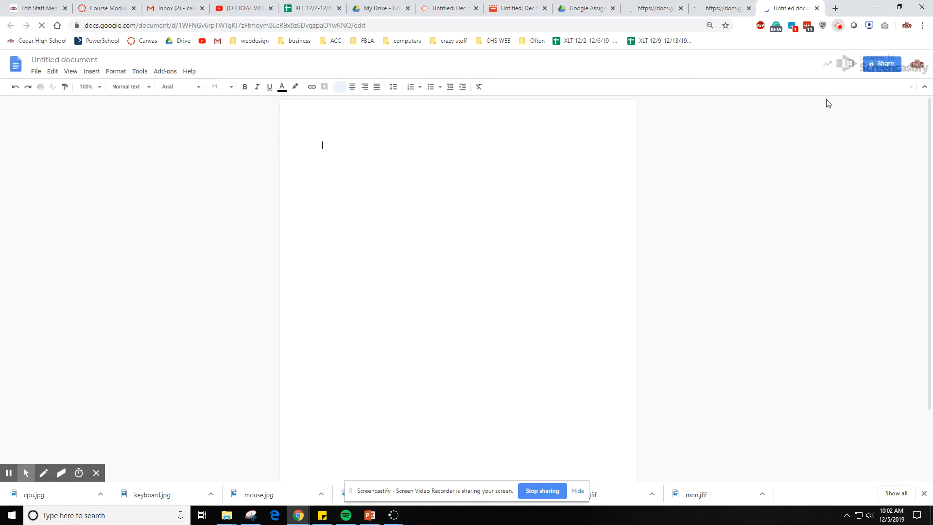
click(838, 25)
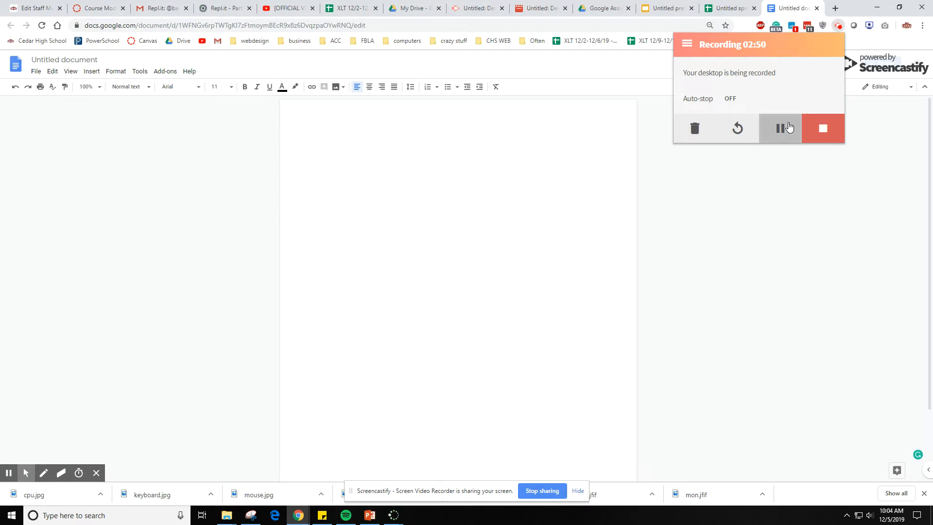
click(779, 130)
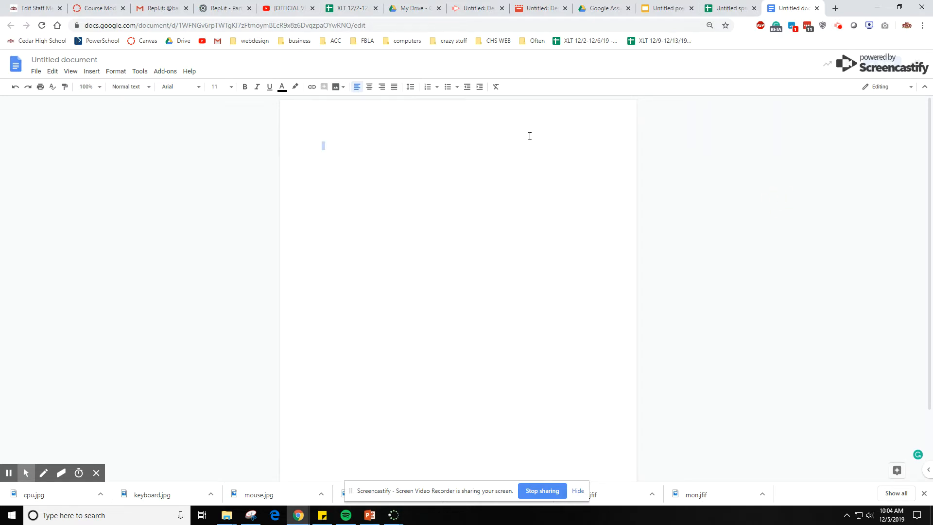
click(662, 8)
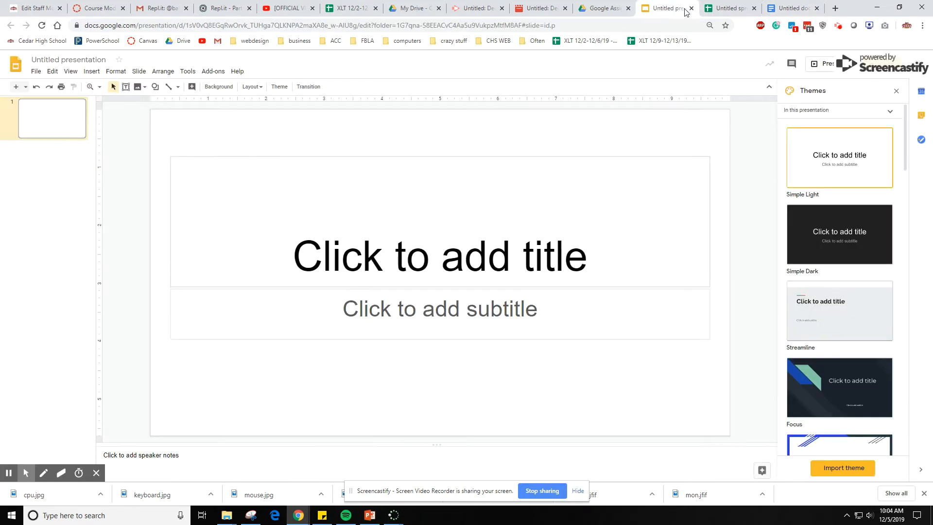
click(748, 6)
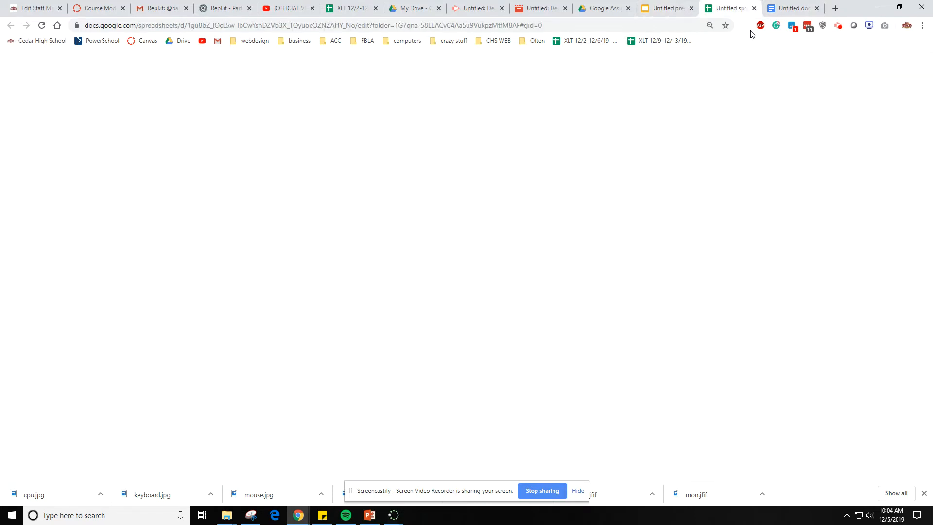
click(794, 6)
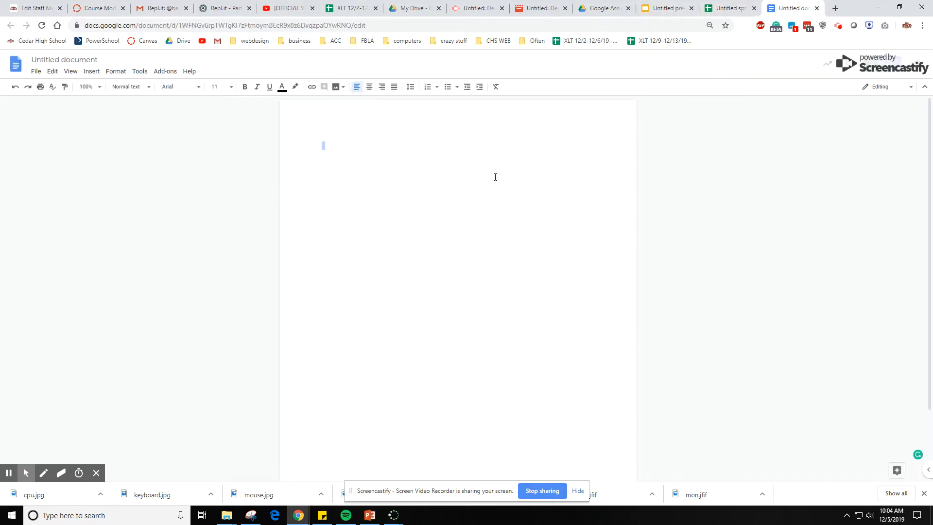
click(734, 6)
click(785, 8)
Step: In the untitled spreadsheet, enter 123 in cell E5 and 134234 in cell E6
click(726, 7)
click(212, 160)
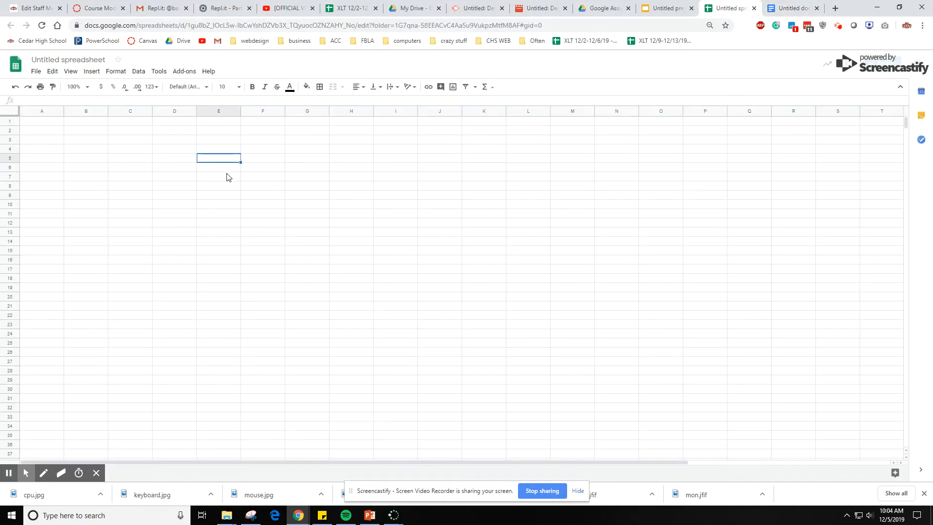
text(123)
key(Return)
text(1342)
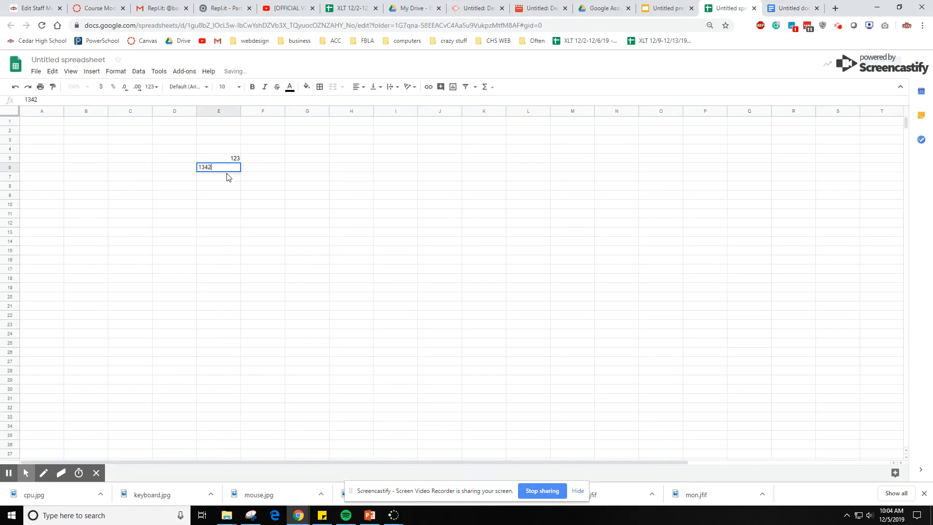
text(34)
key(Return)
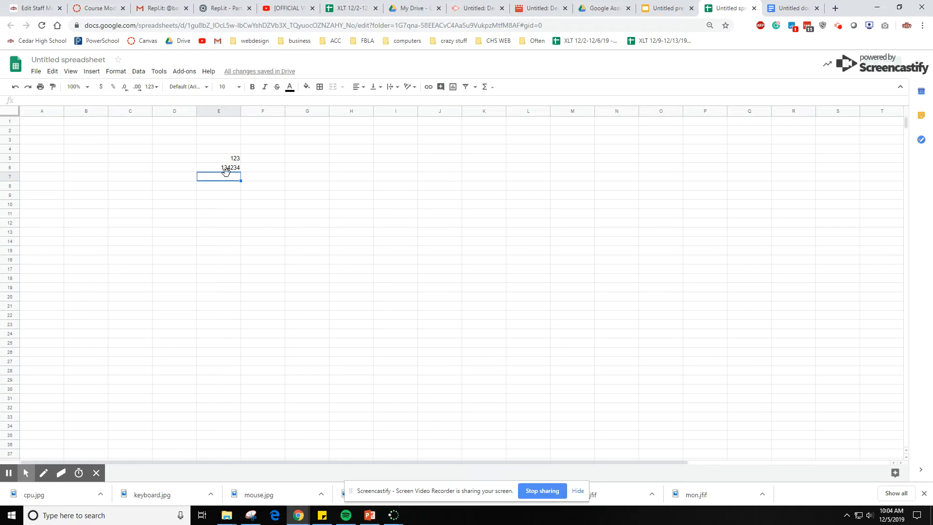
Step: Enter a SUM formula in cell E7 that adds cells E5 to E6
text(=)
text(suM)
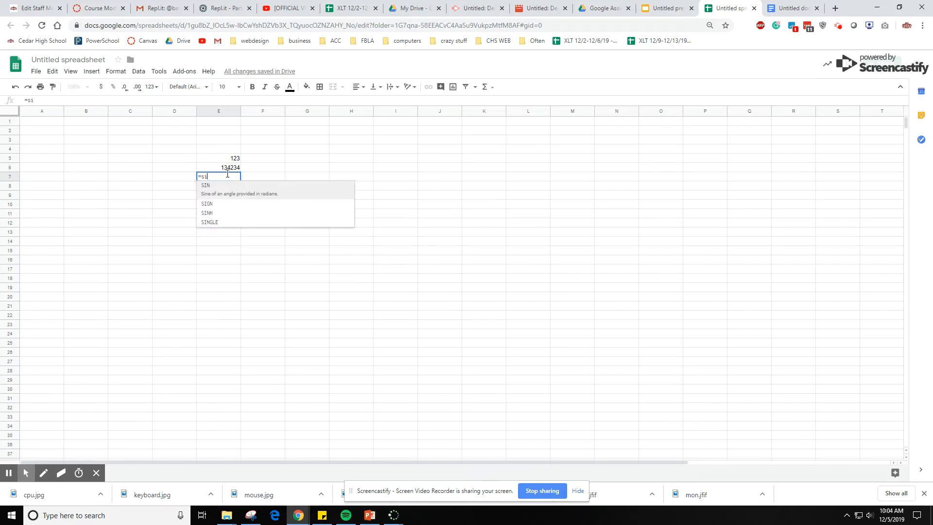
key(BackSpace)
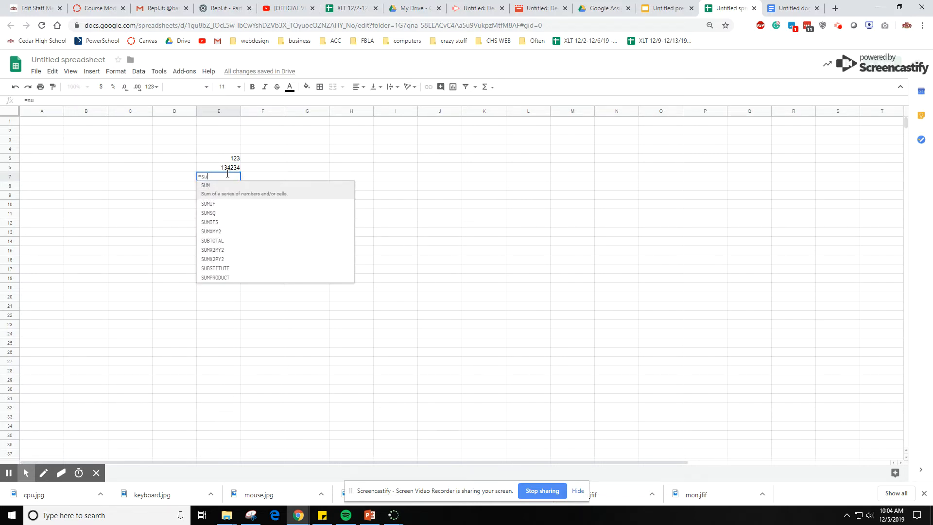
text(()
key(BackSpace)
text(m()
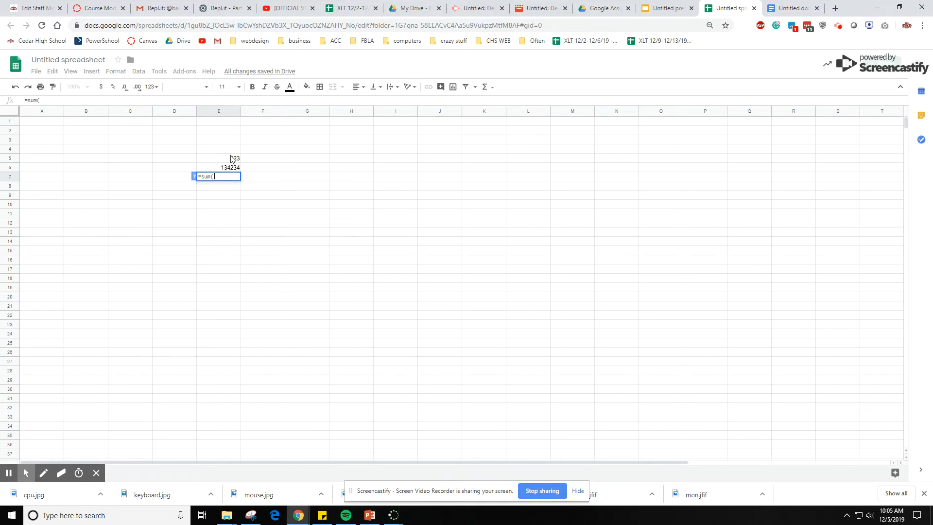
drag(232, 159, 232, 167)
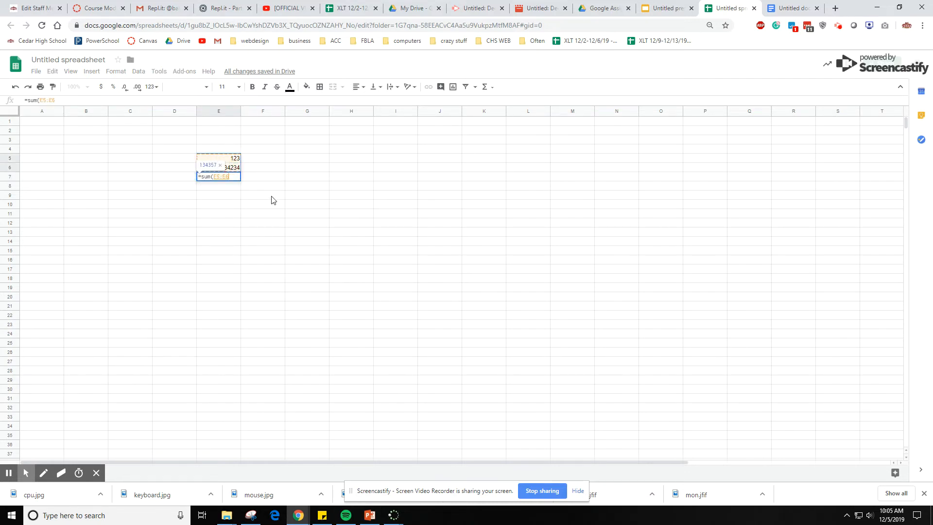
key(Return)
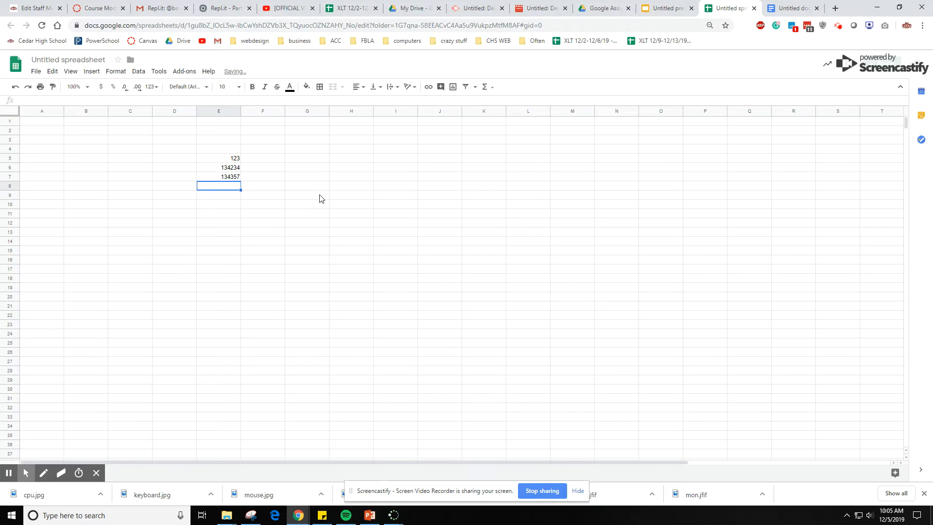
Step: Switch to the untitled presentation and try the Simple Dark theme before applying the Streamline theme
click(657, 4)
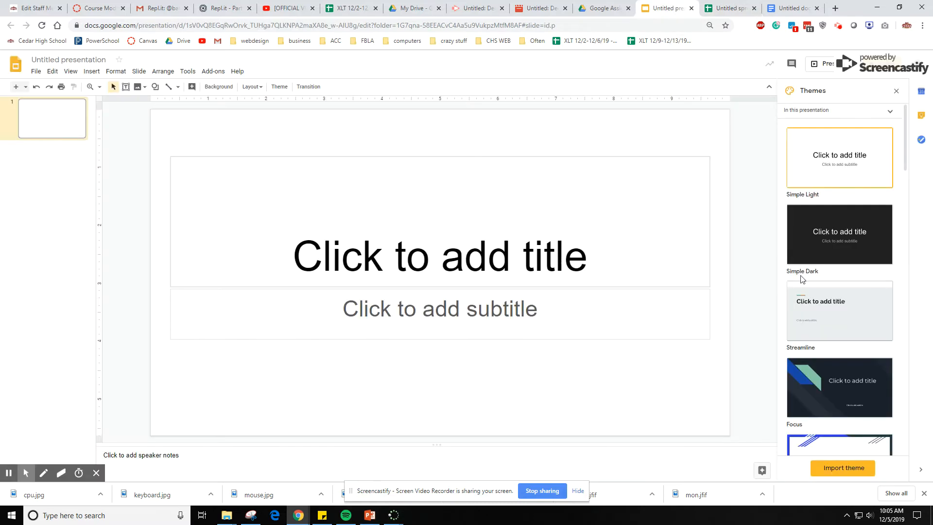
click(822, 253)
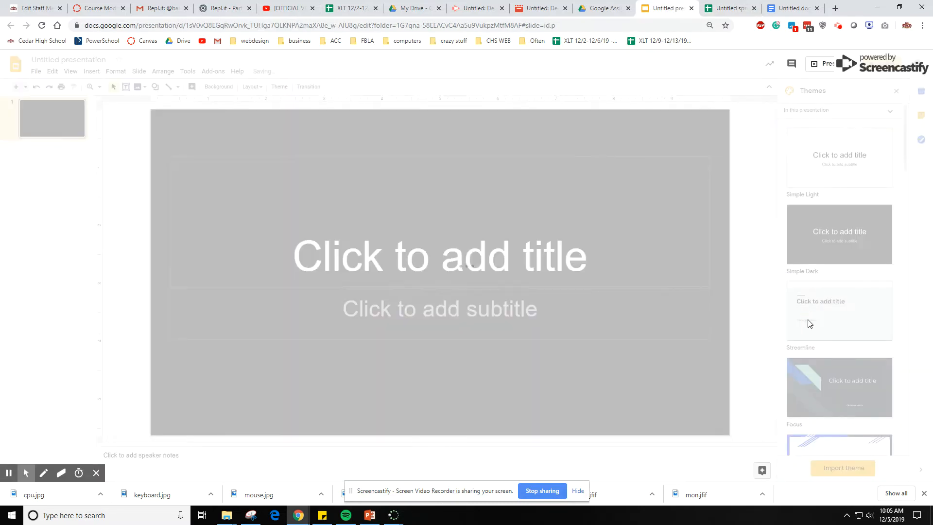
click(809, 323)
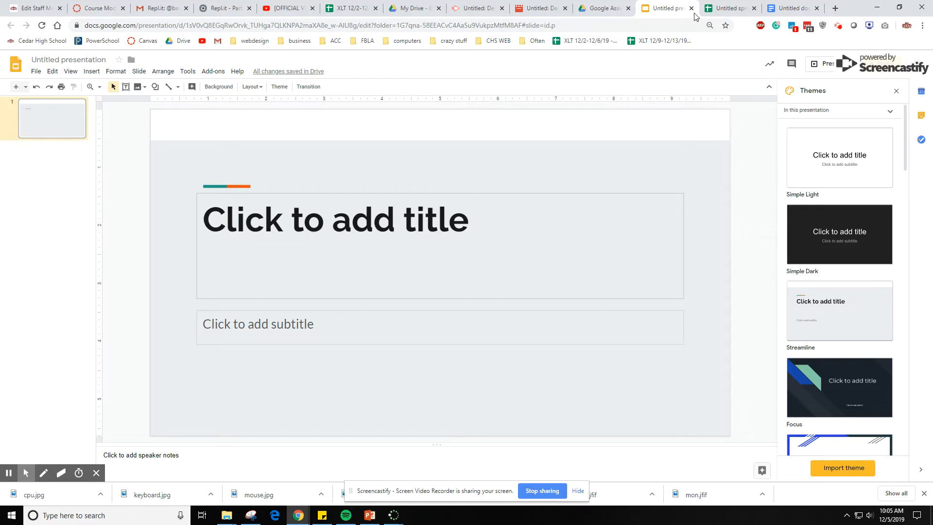
Step: Start sharing the untitled document and save it under the name Doc
click(787, 5)
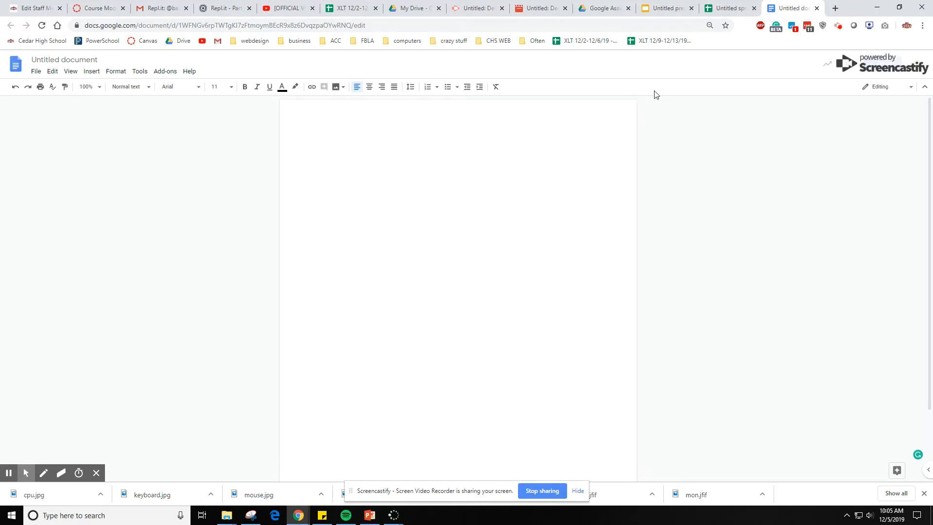
click(886, 66)
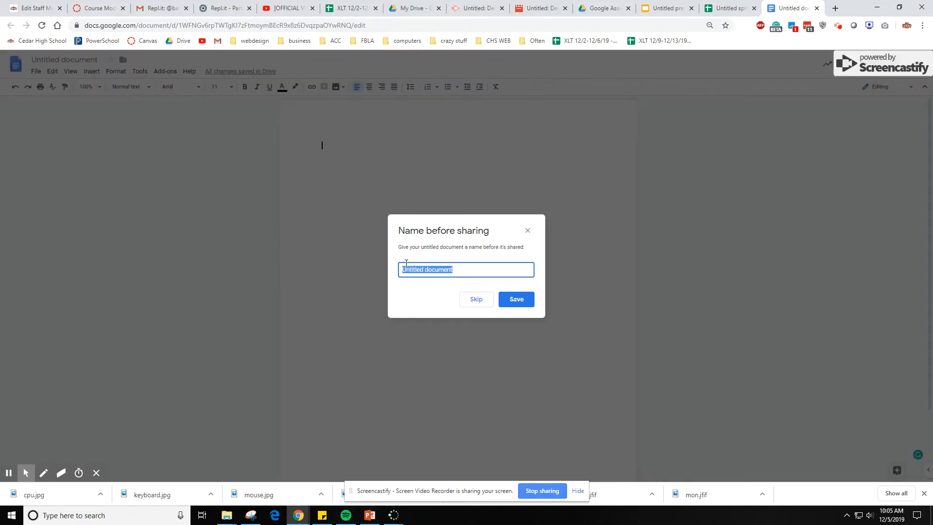
text(Doc)
click(511, 302)
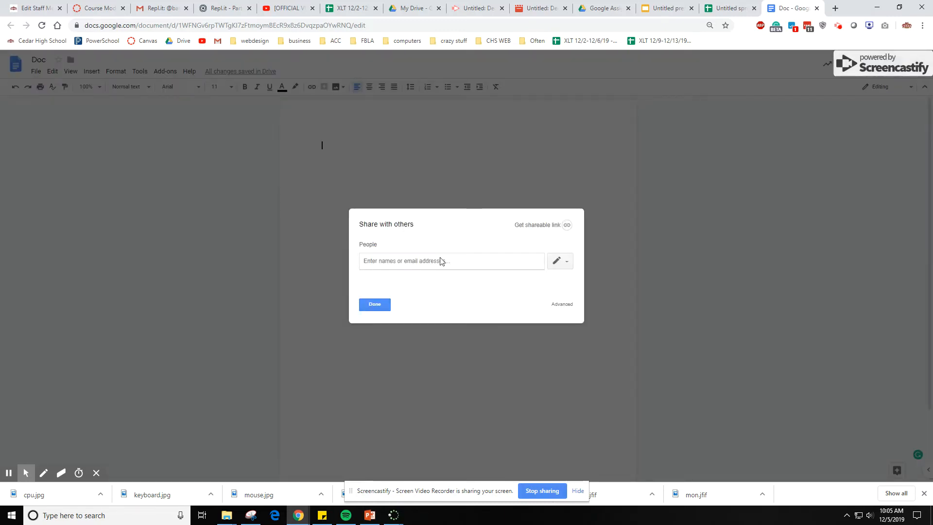
Step: Turn on view-only link sharing for Doc, then copy its shareable link and paste it into the document body
click(544, 226)
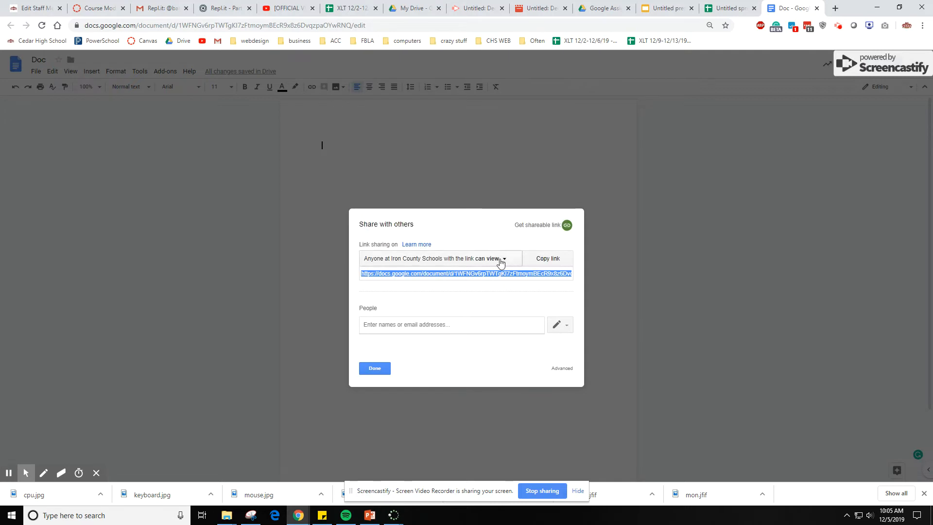
click(548, 258)
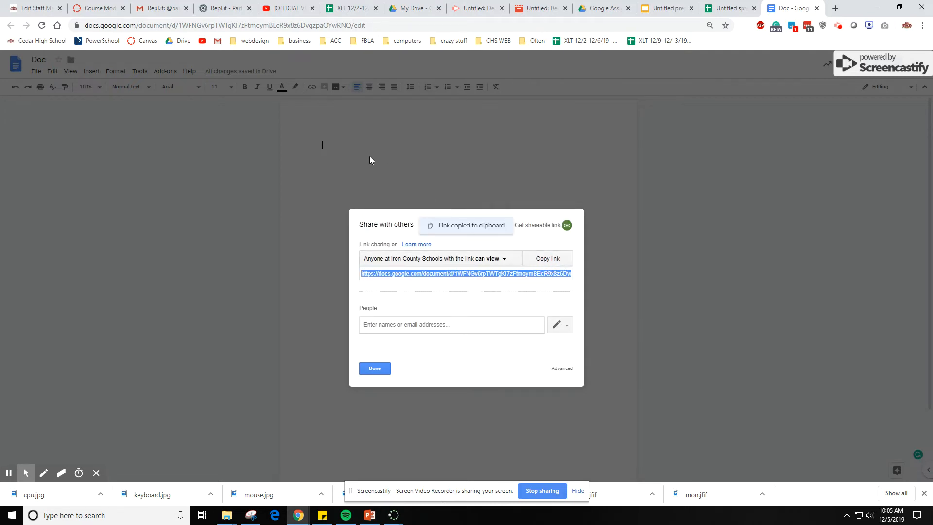
click(386, 367)
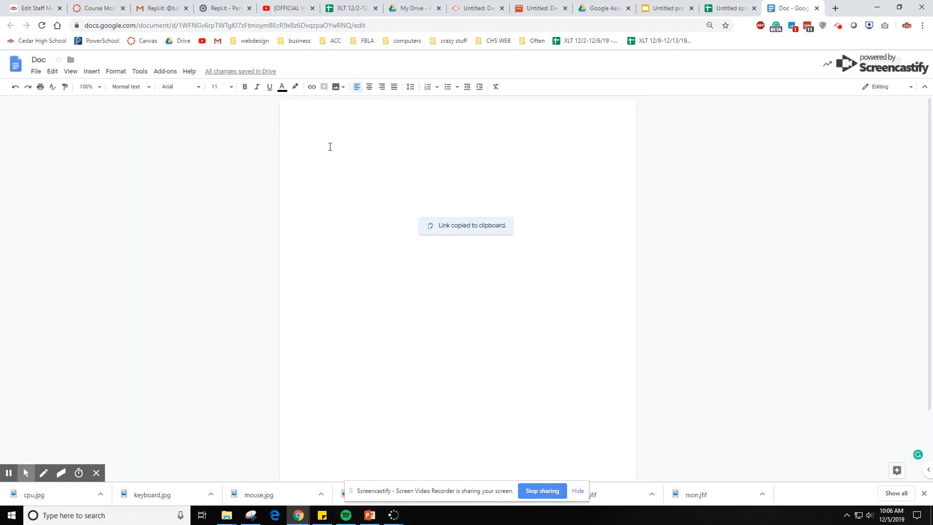
key(ctrl+v)
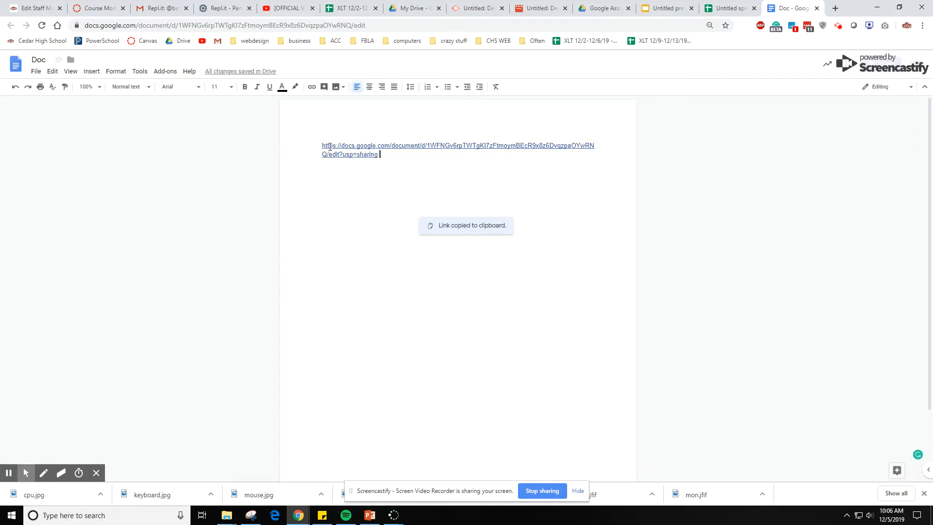
right_click(357, 156)
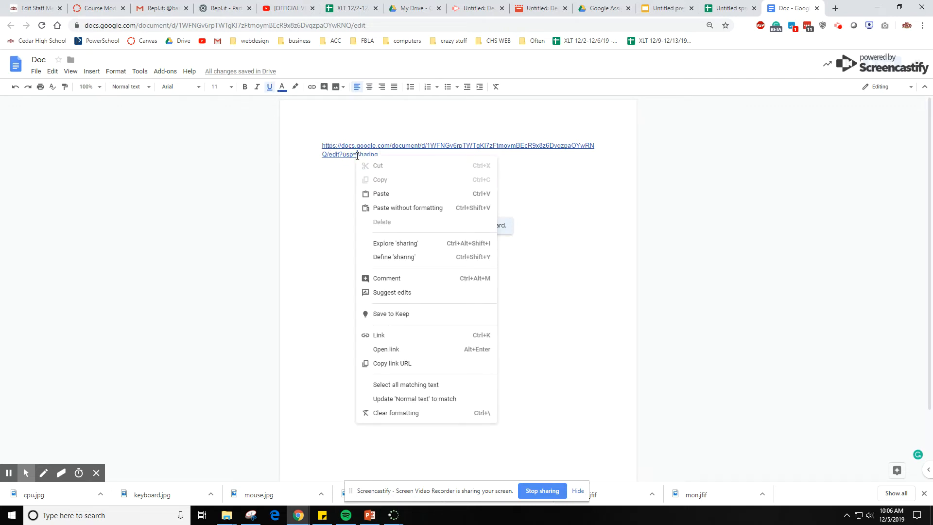
click(343, 154)
click(388, 153)
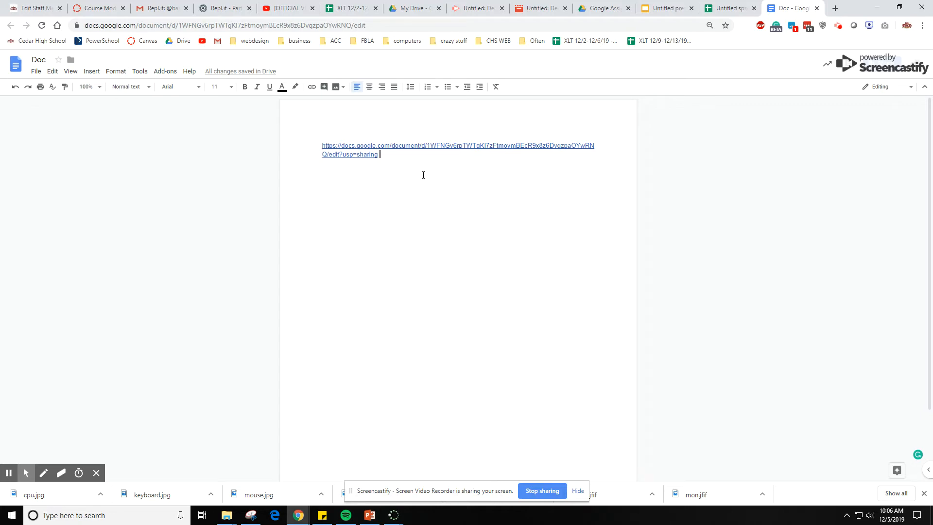
Step: Insert blank lines above the pasted link in the document
key(Return)
key(Up)
key(Up)
key(Up)
key(Return)
key(Up)
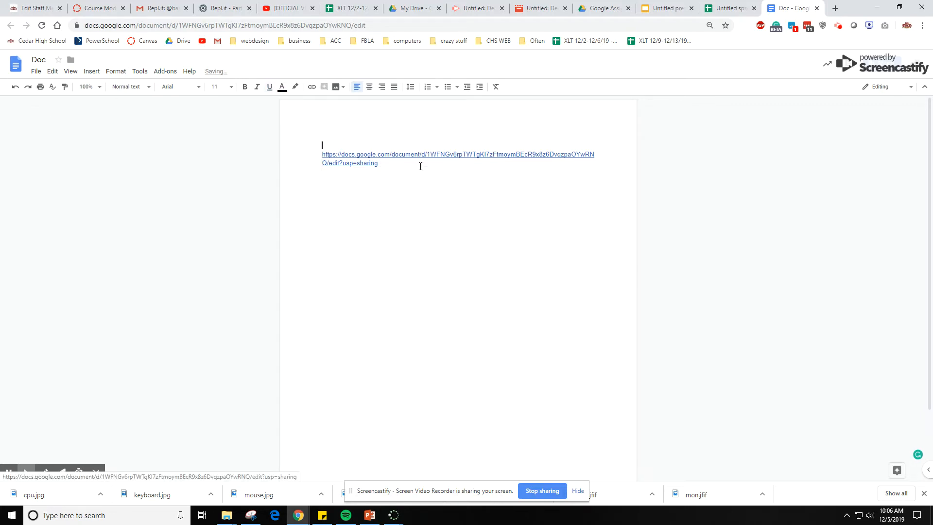
key(Return)
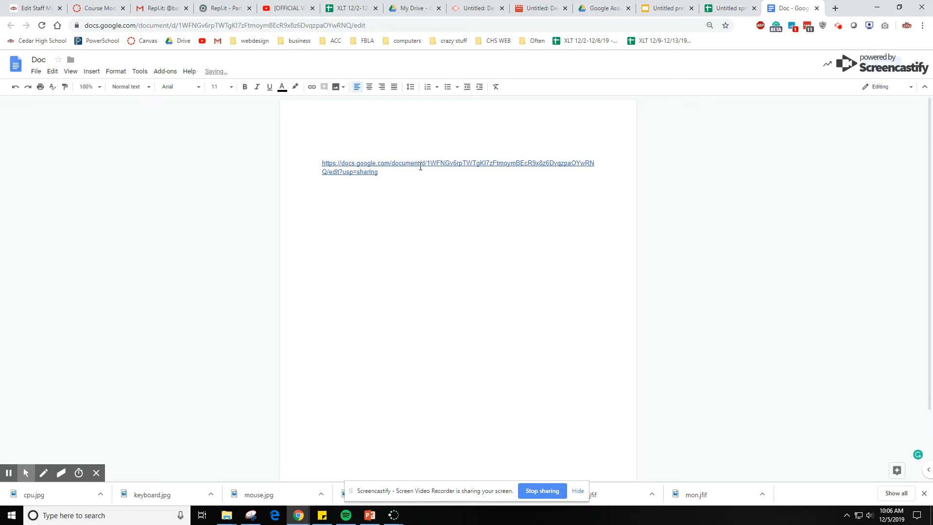
Step: Write the teacher's name on the document's first line and Pancakes on the line below it
text(Ca)
key(BackSpace)
key(BackSpace)
text(Mr. Swallow)
key(Return)
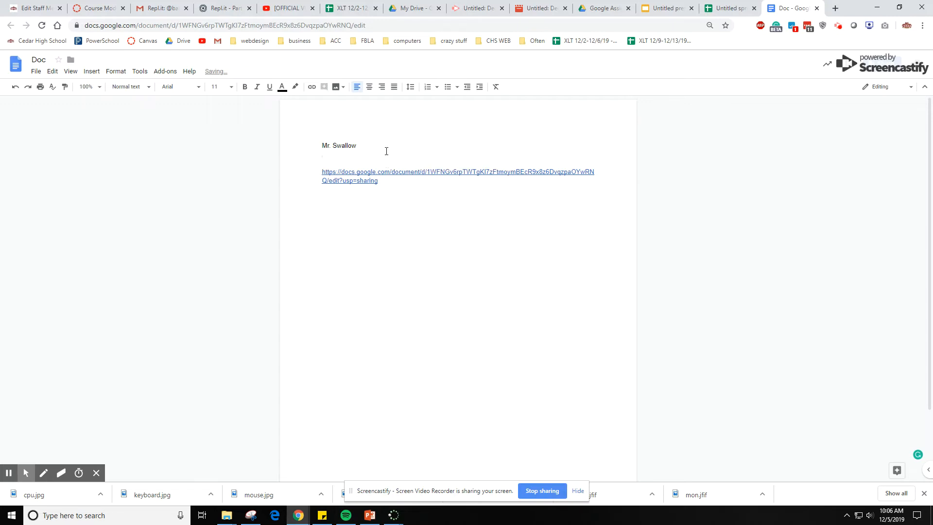
text(Pancakes)
click(475, 209)
Step: In the untitled spreadsheet, enter 3 in cell G5 and "to be a millionaire" in cell H5
click(734, 12)
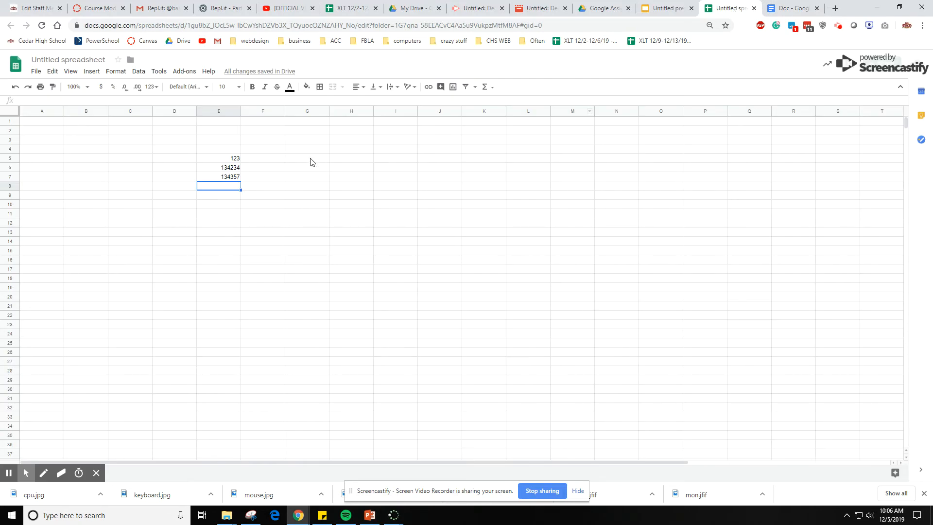
click(342, 167)
click(320, 160)
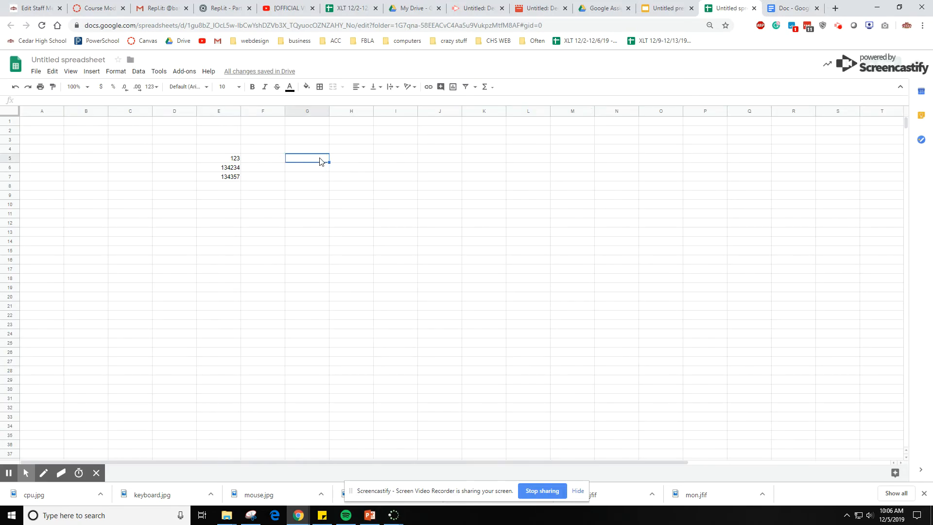
text(3)
key(Tab)
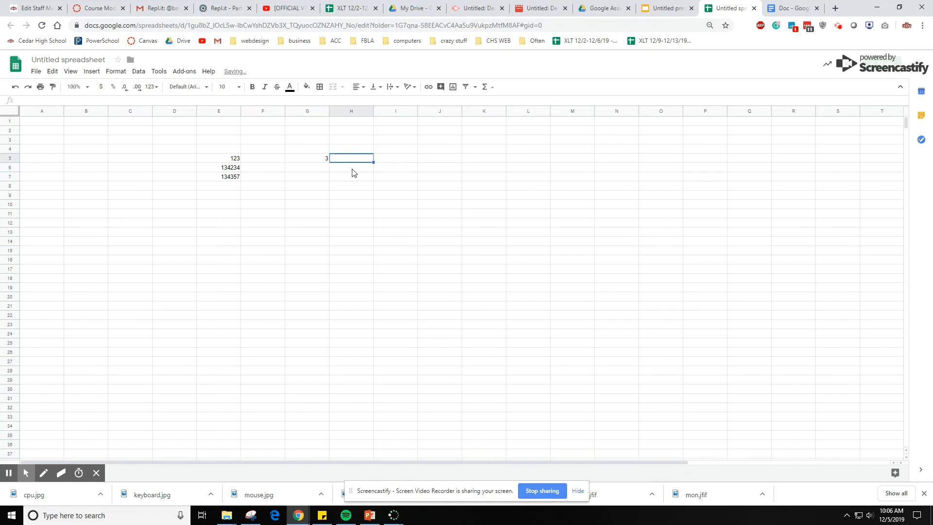
text(1)
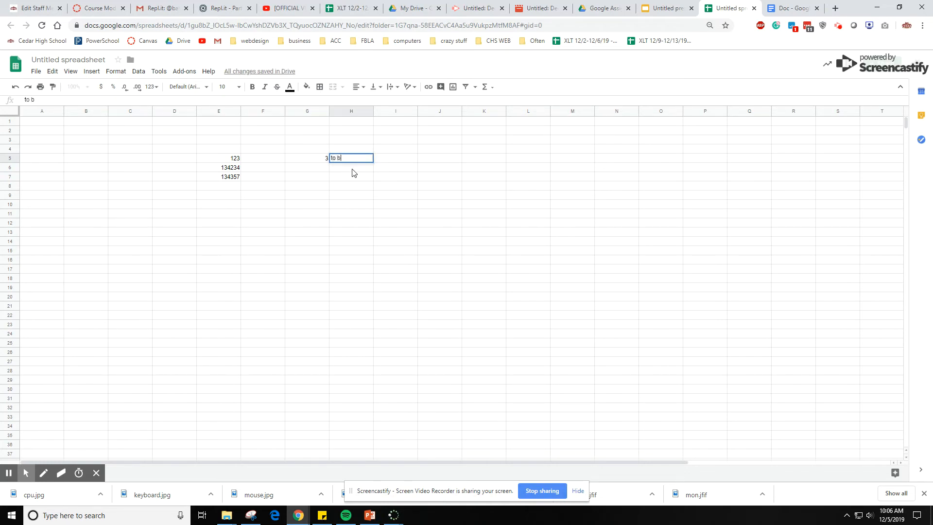
text(o be a millionaire)
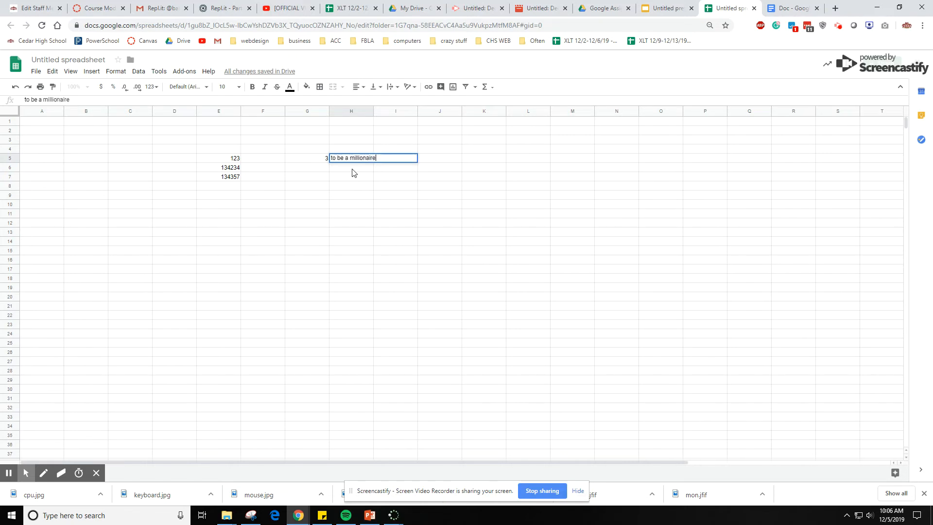
key(Return)
click(448, 216)
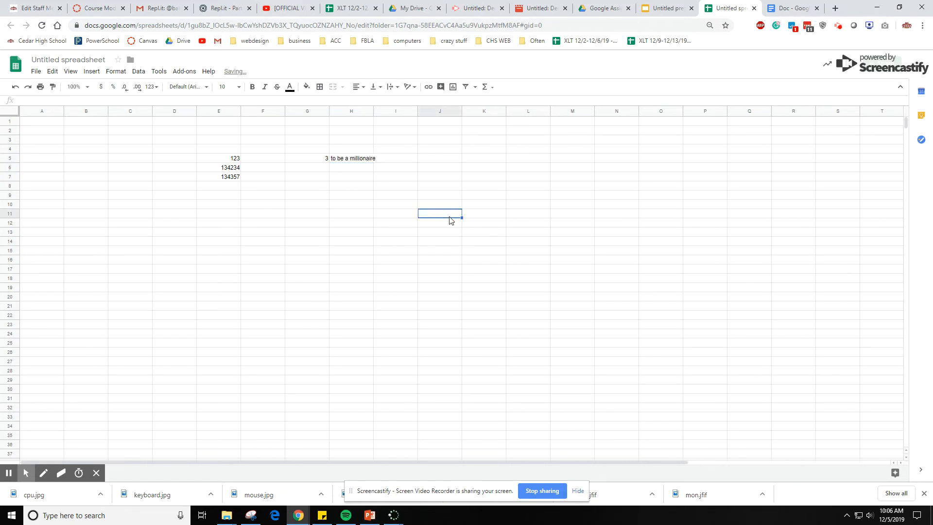
Step: Start sharing the untitled spreadsheet and save it under the name Spreadsheet
click(883, 67)
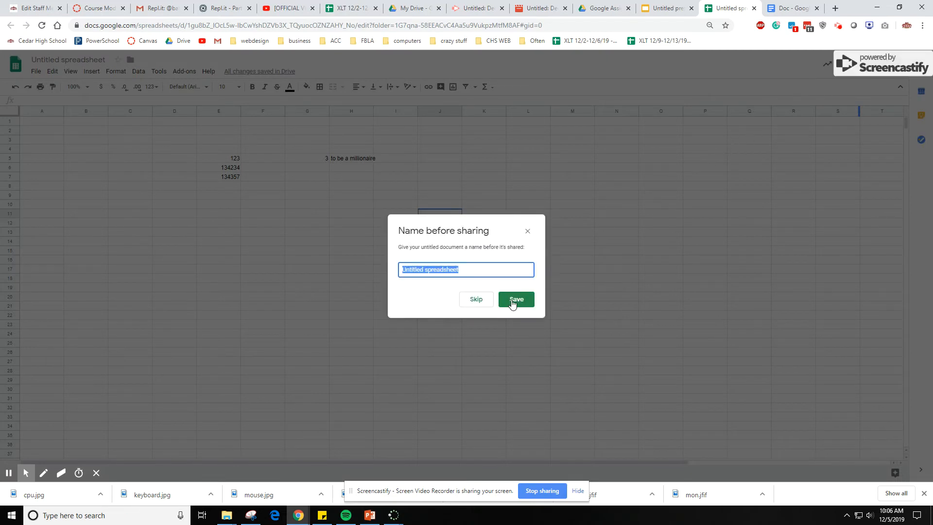
text(Sprea)
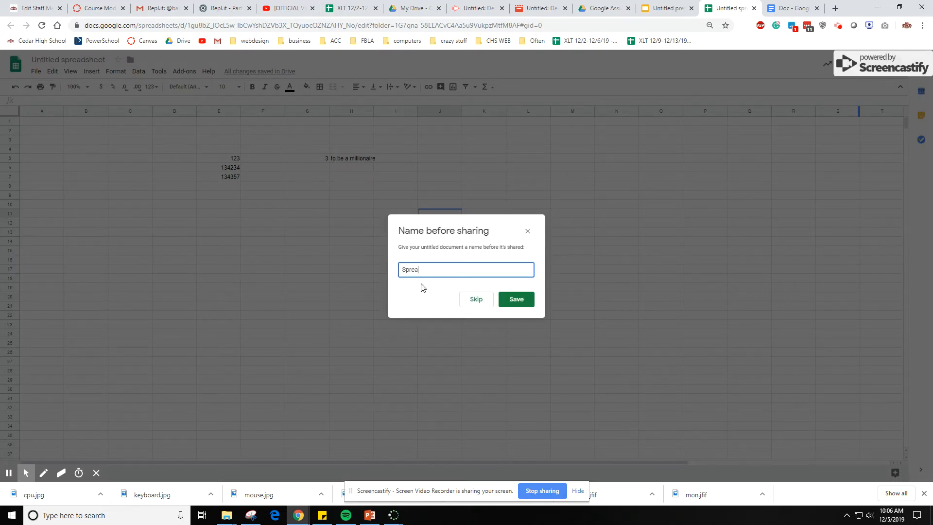
text(dsheet)
key(Return)
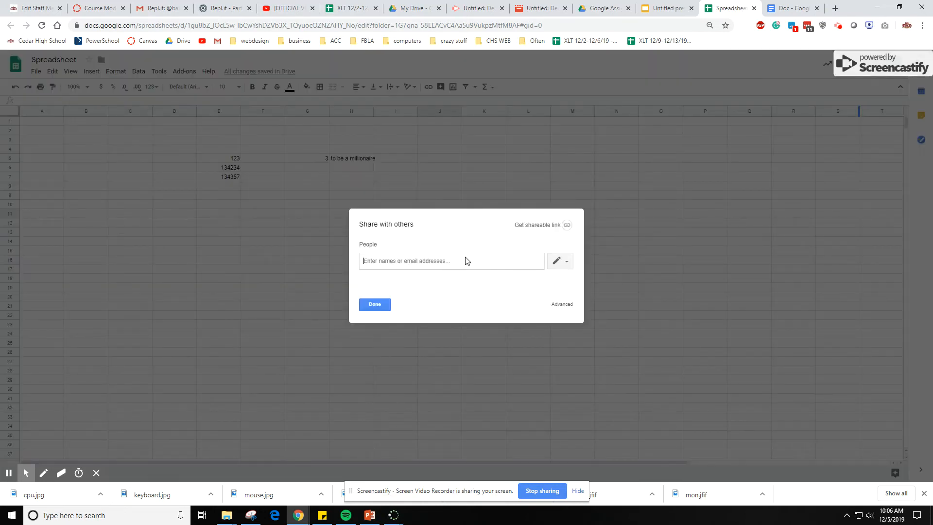
Step: Turn on link sharing for the spreadsheet and let anyone at Iron County Schools with the link comment
click(538, 225)
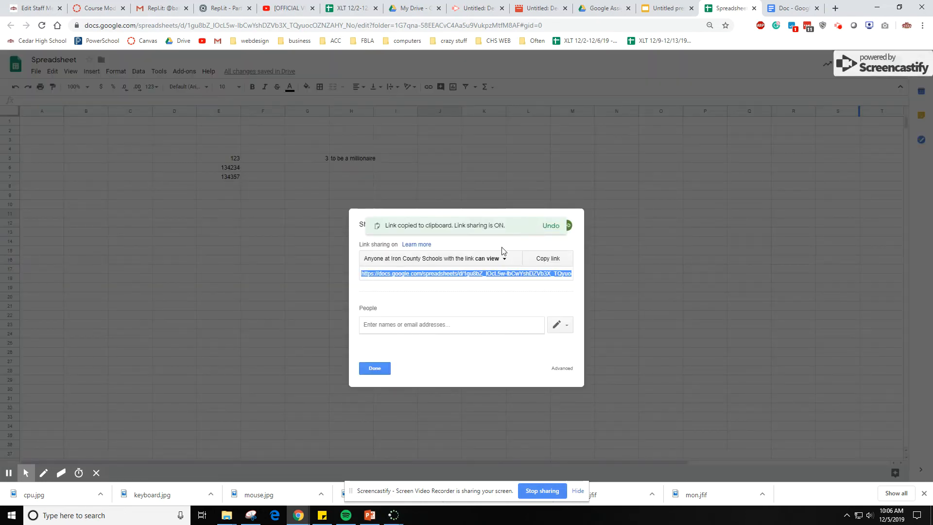
click(502, 257)
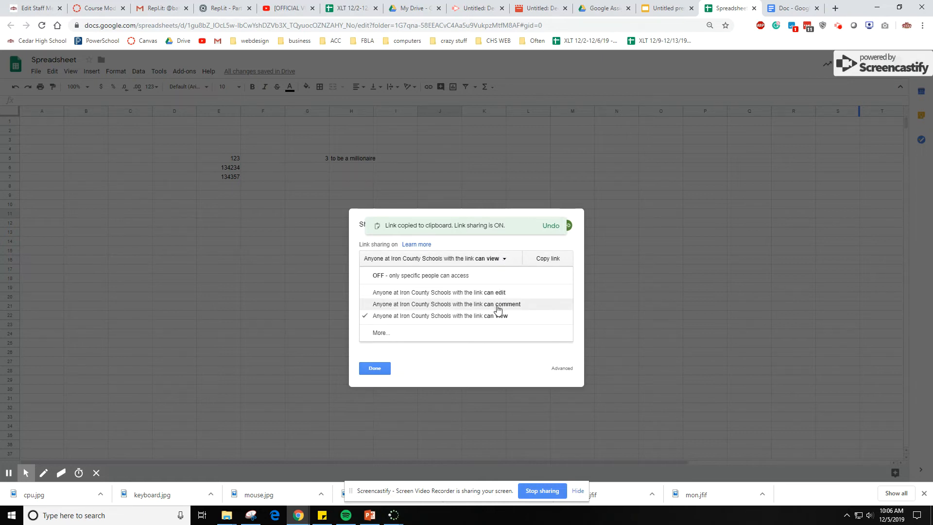
click(497, 306)
click(513, 259)
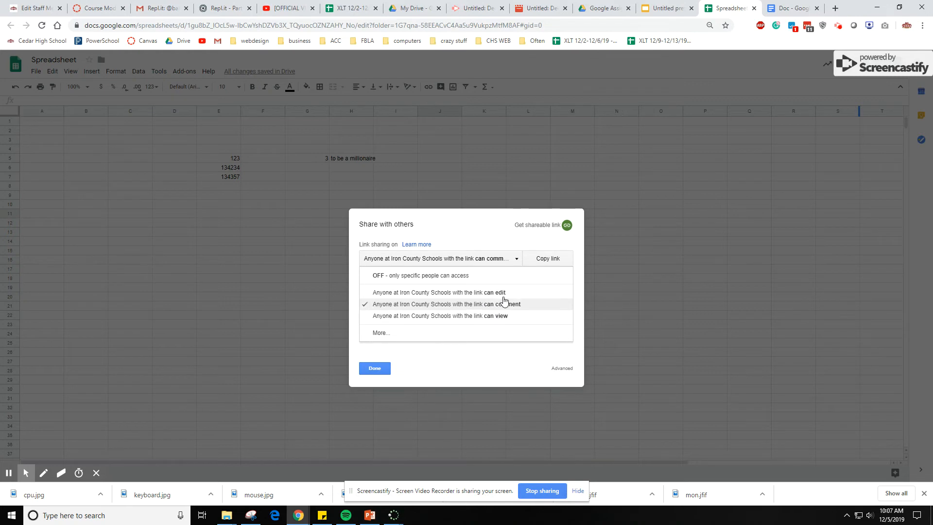
click(503, 307)
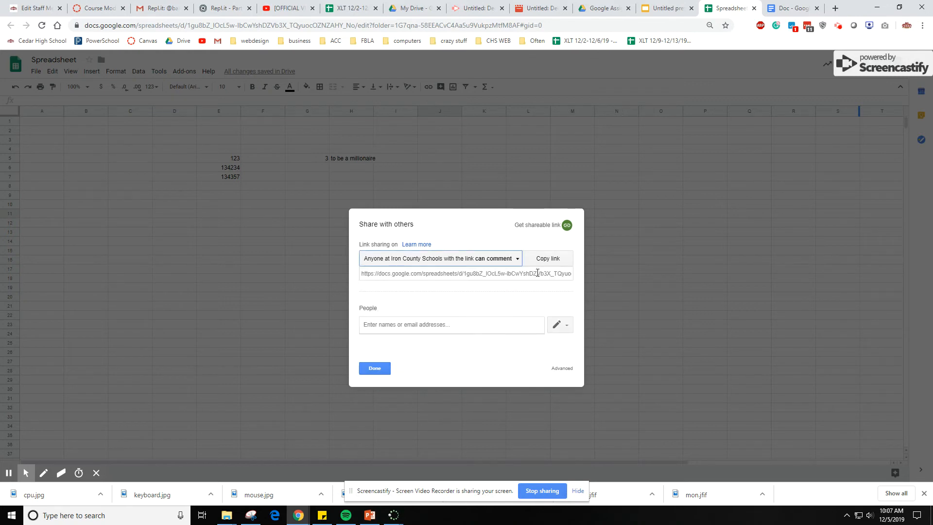
Step: Copy the spreadsheet's shareable link and close the sharing settings
click(548, 262)
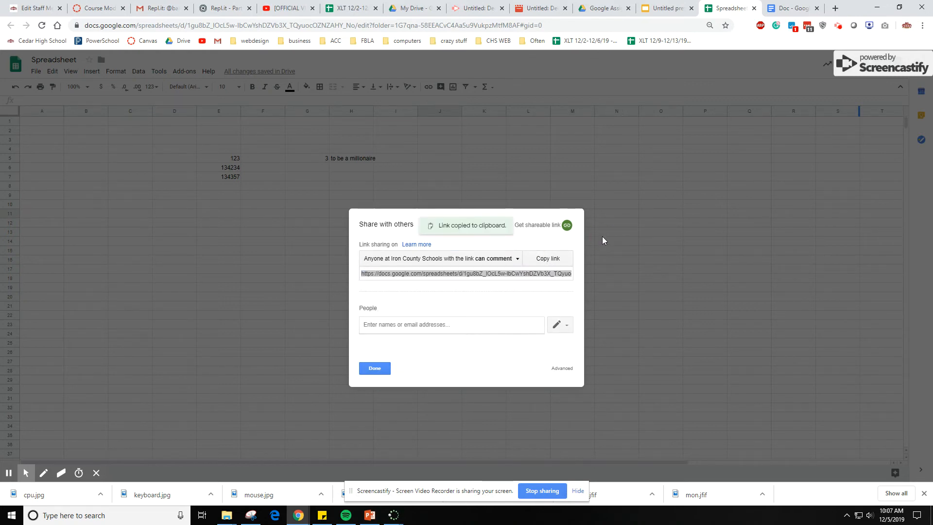
click(541, 258)
click(544, 186)
click(374, 368)
Step: Add the comment "Hi student!" to cell K14 of the spreadsheet
click(471, 241)
right_click(477, 241)
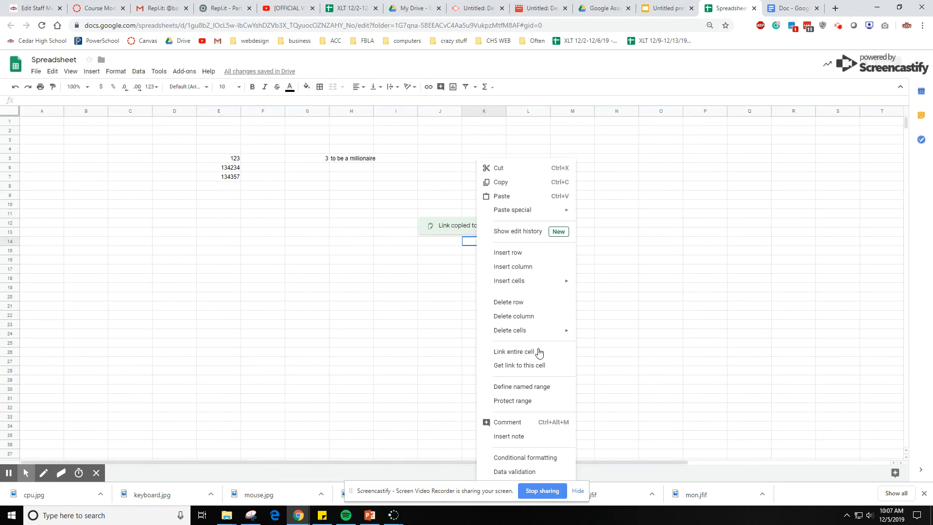
click(563, 422)
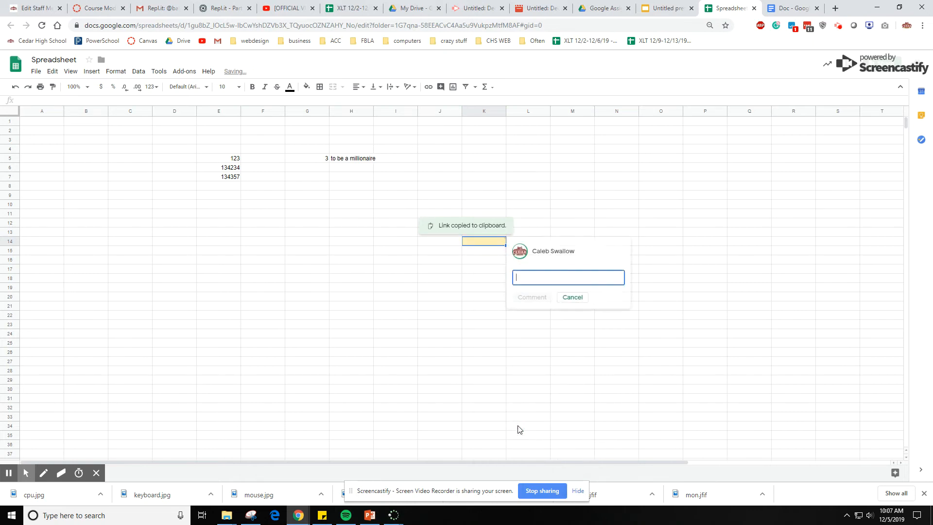
text(Hi student!)
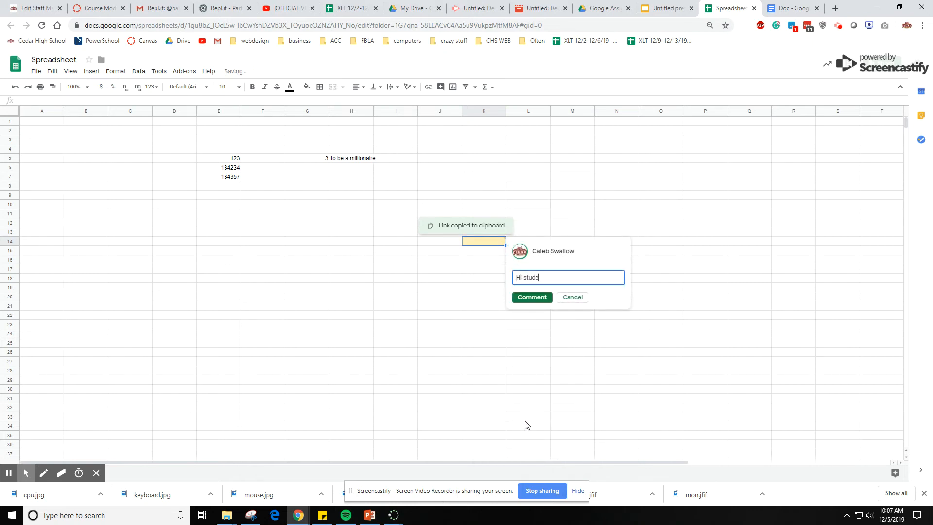
click(536, 301)
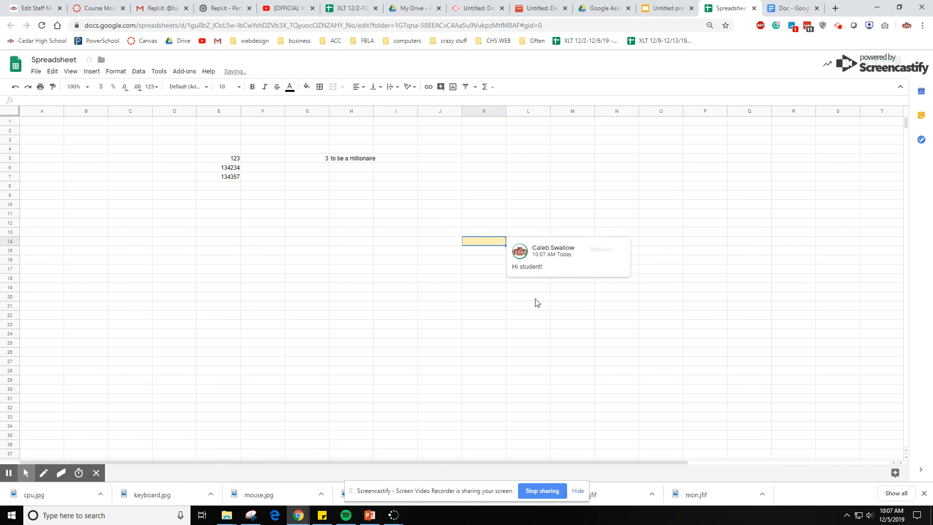
Step: Reopen the comment on cell K14 and try starting a reply to it
click(483, 343)
click(360, 271)
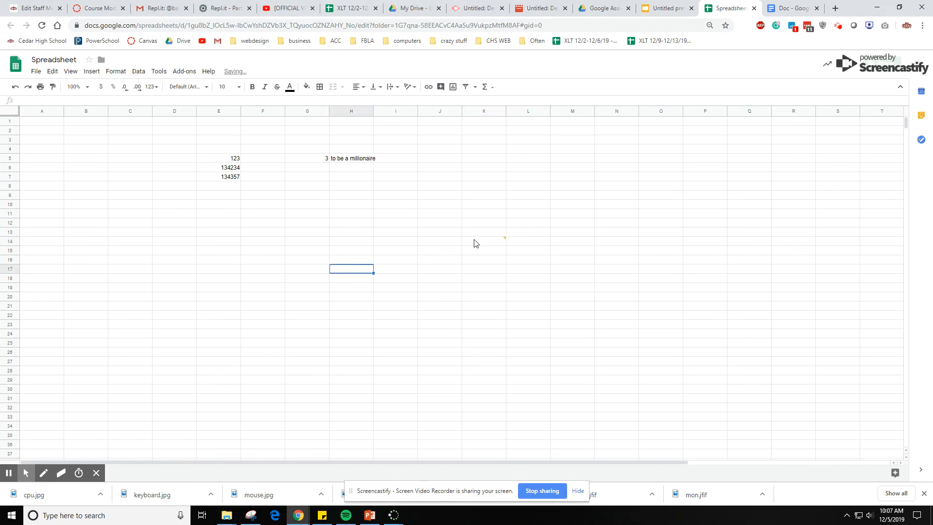
click(504, 243)
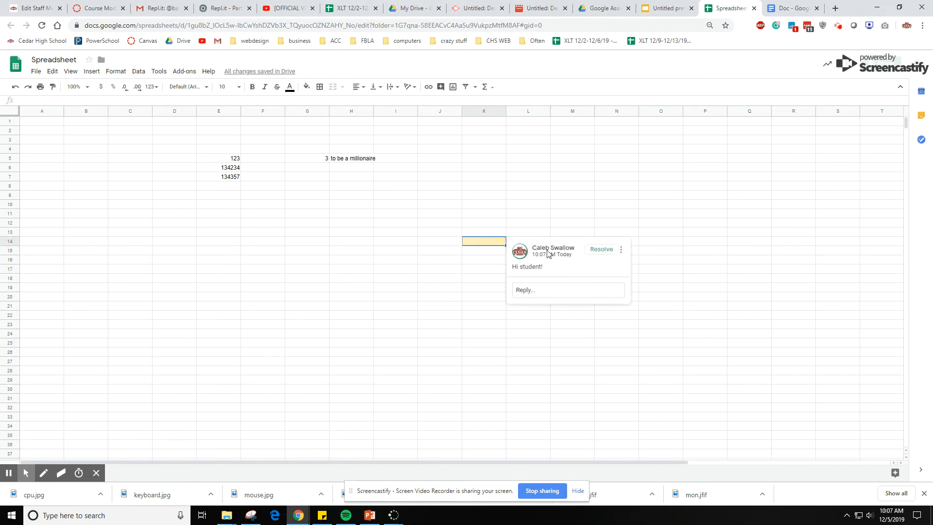
click(534, 290)
text(g)
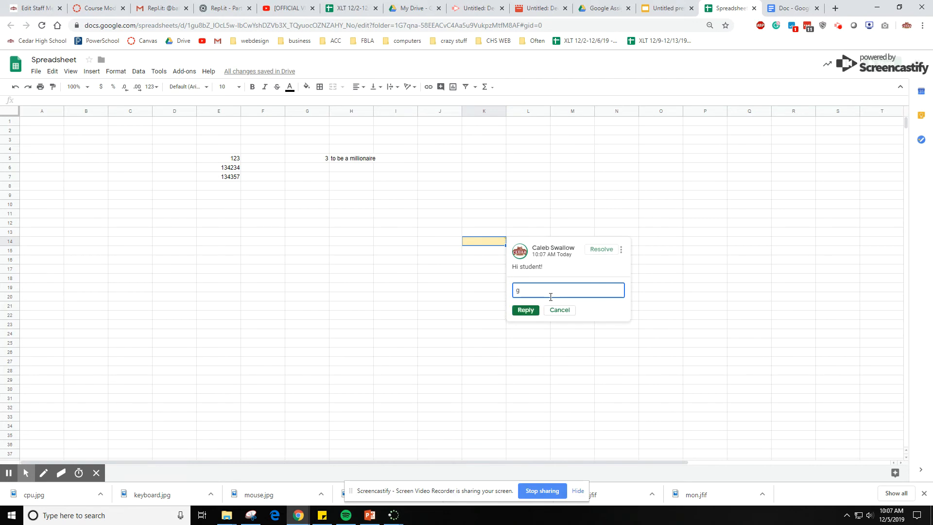
key(BackSpace)
click(645, 425)
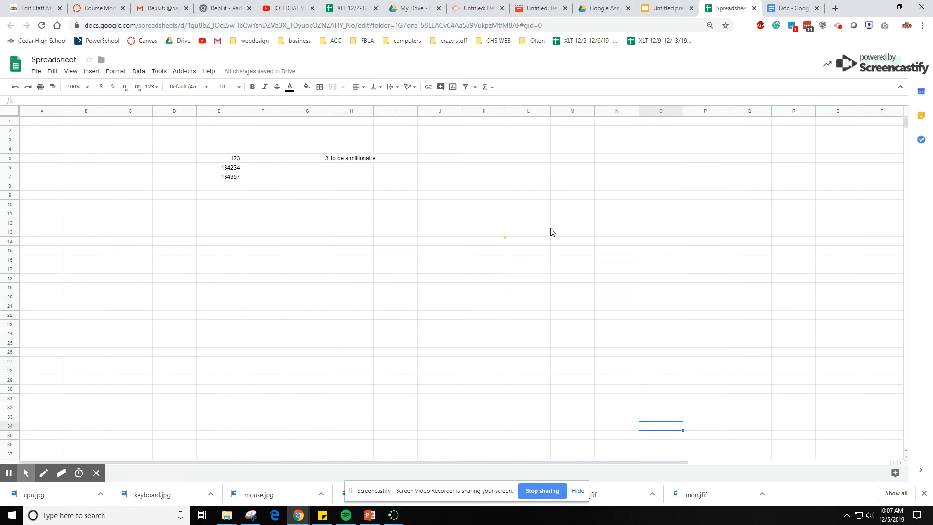
Step: Copy the spreadsheet's sharing link and paste it into Doc below the document's own link, separated by a blank line
click(877, 63)
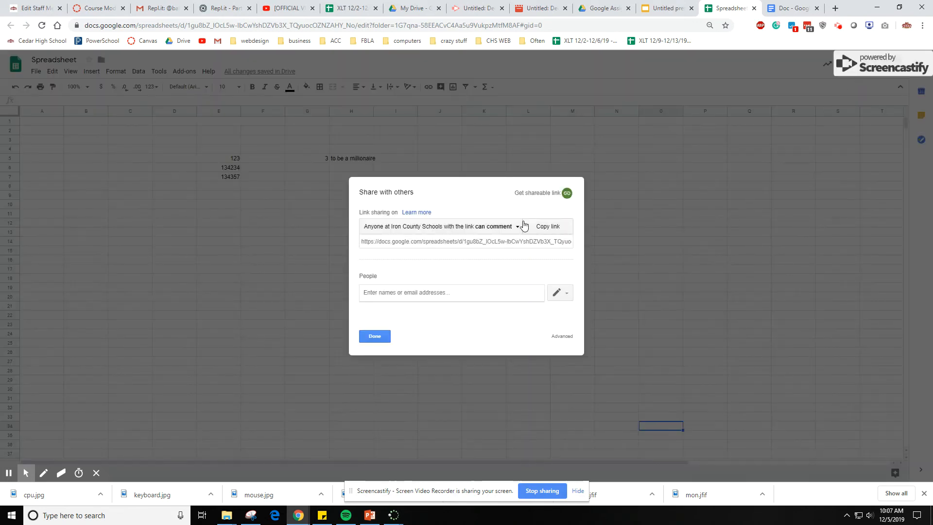
click(546, 231)
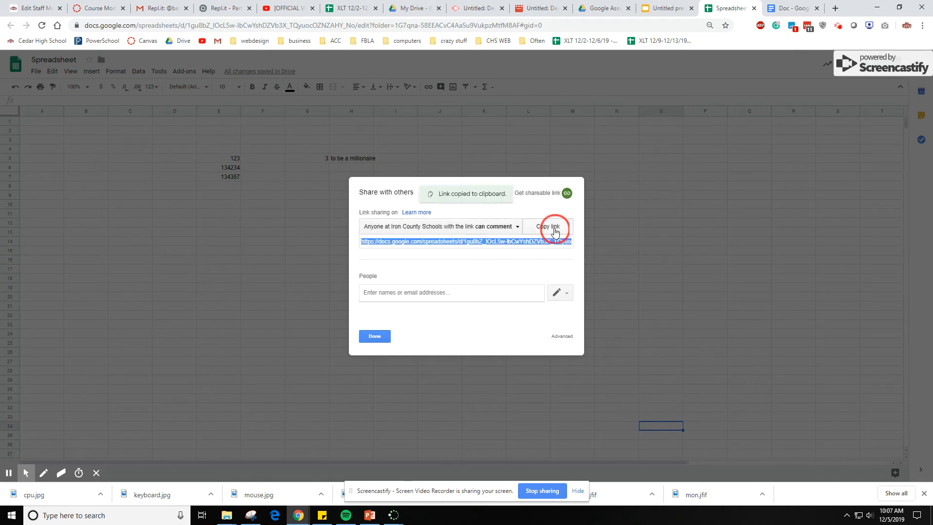
click(776, 5)
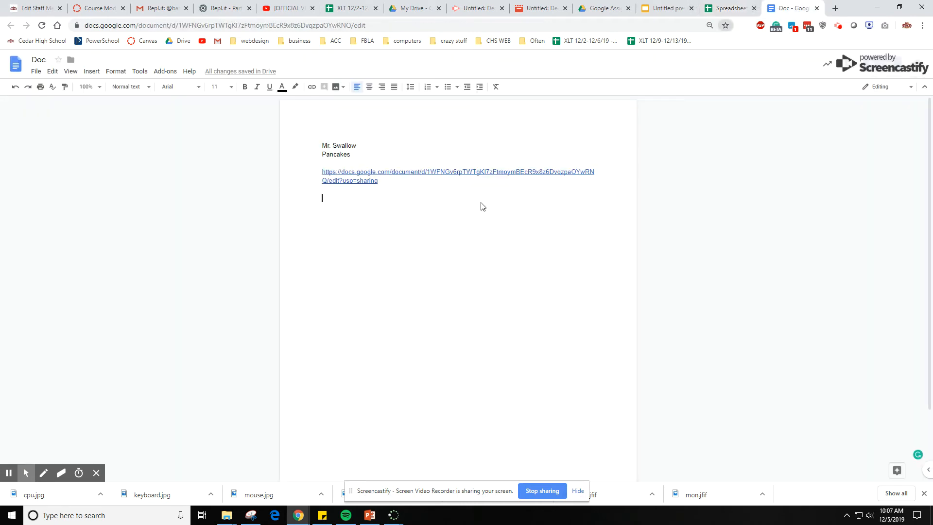
key(Return)
key(ctrl+v)
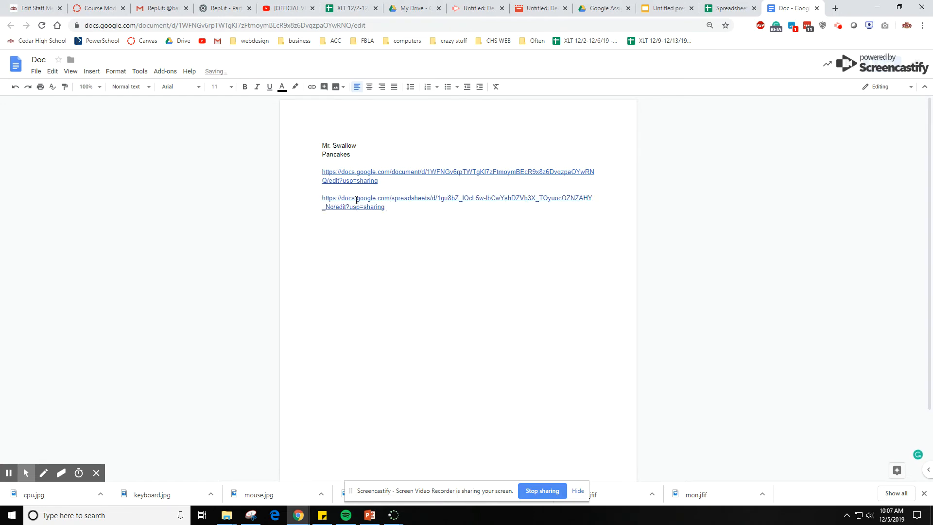
Step: Test the pasted spreadsheet link by opening it in a new browser tab, and close that tab
right_click(356, 200)
click(333, 239)
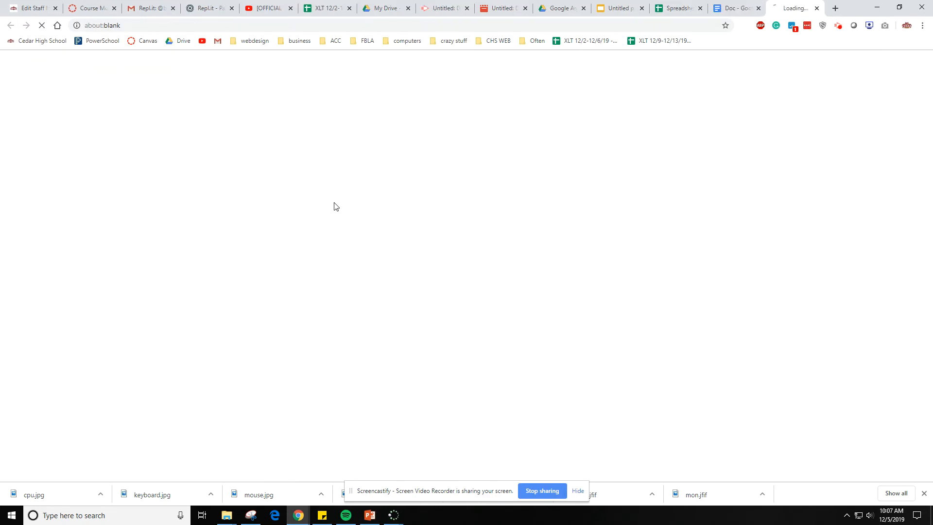
click(816, 8)
Step: Start sharing the untitled presentation and save it under the name Slides
click(612, 10)
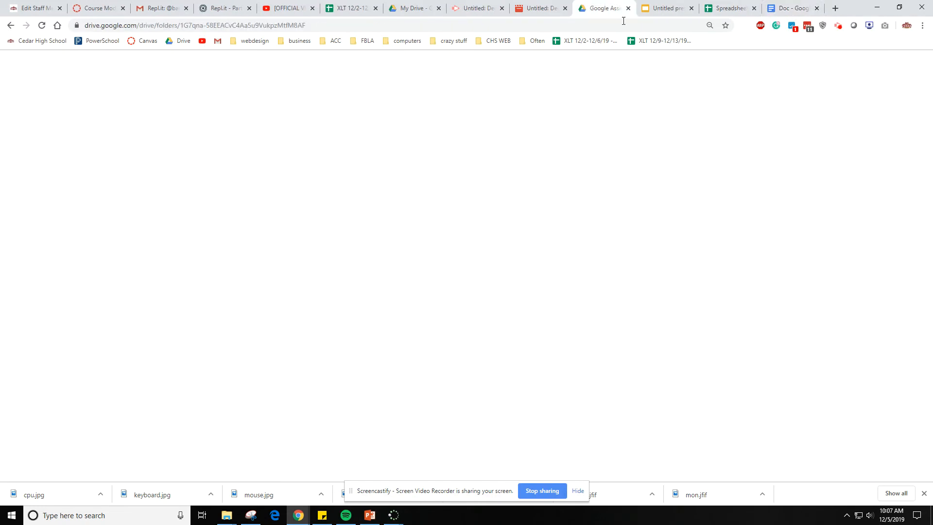
click(664, 10)
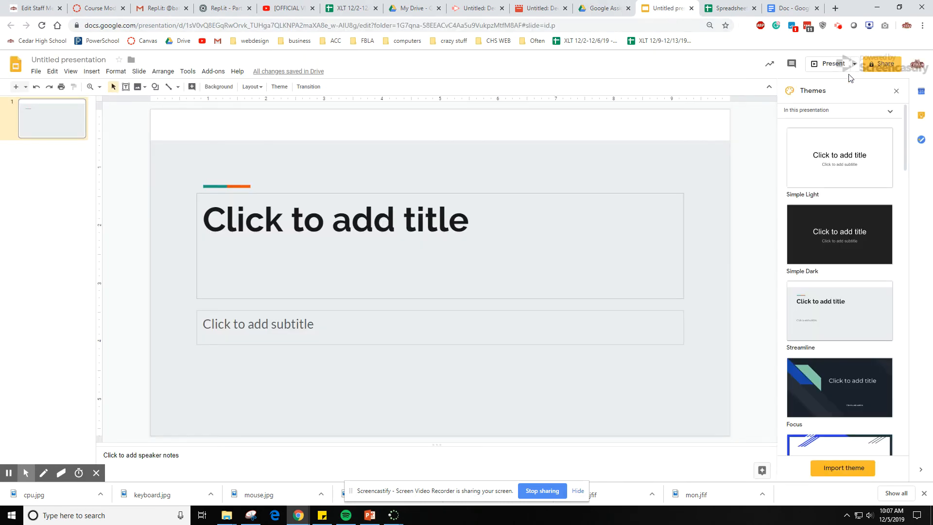
click(879, 65)
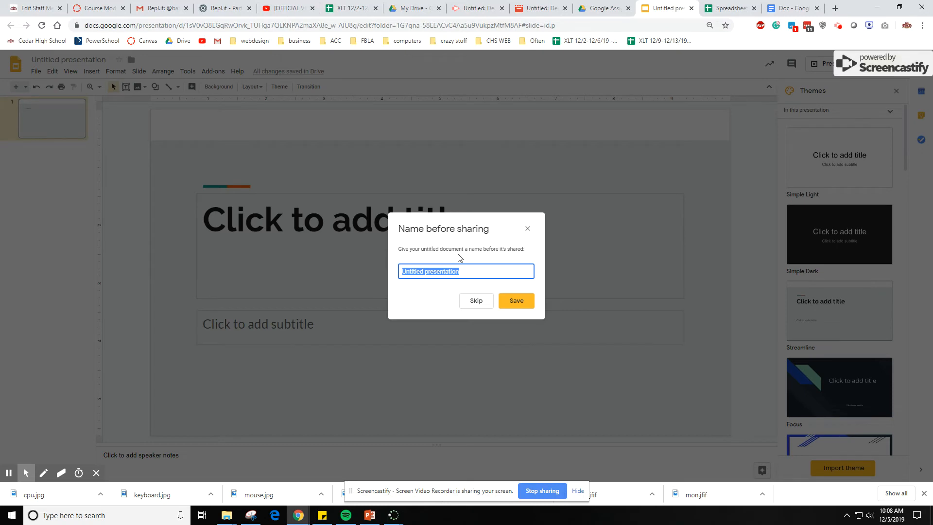
text(Slides)
key(Return)
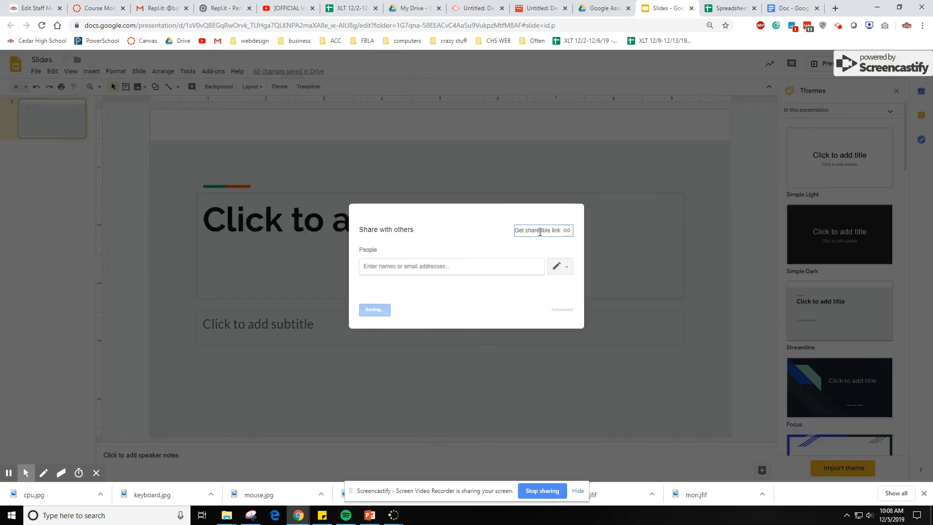
Step: Turn on link sharing for the presentation and let anyone at Iron County Schools with the link edit
click(539, 236)
click(499, 270)
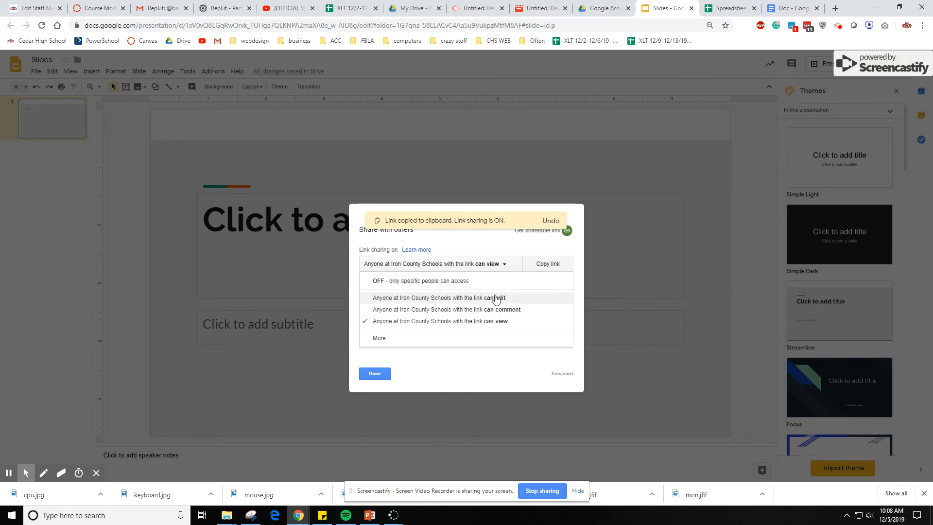
click(495, 298)
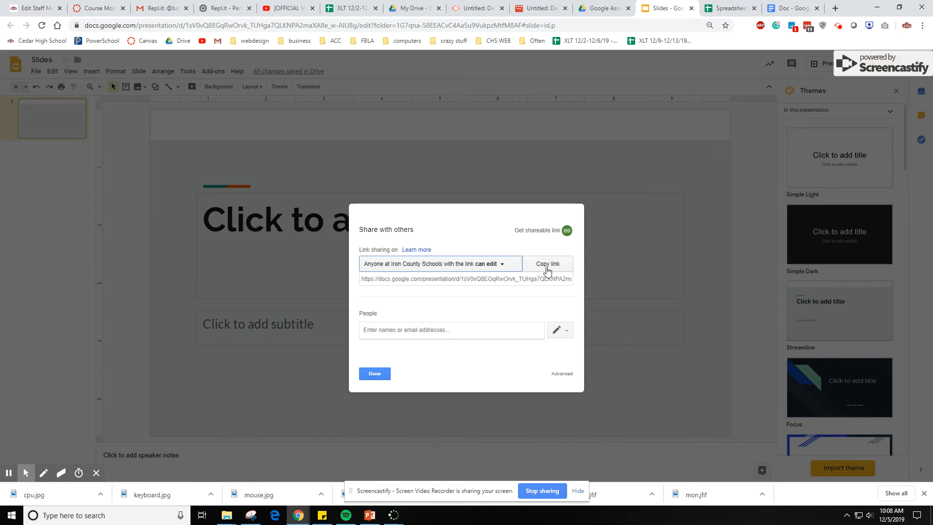
Step: Try sharing the presentation with anyone who has the link, and switch back to anyone at Iron County Schools with the link can edit
click(502, 267)
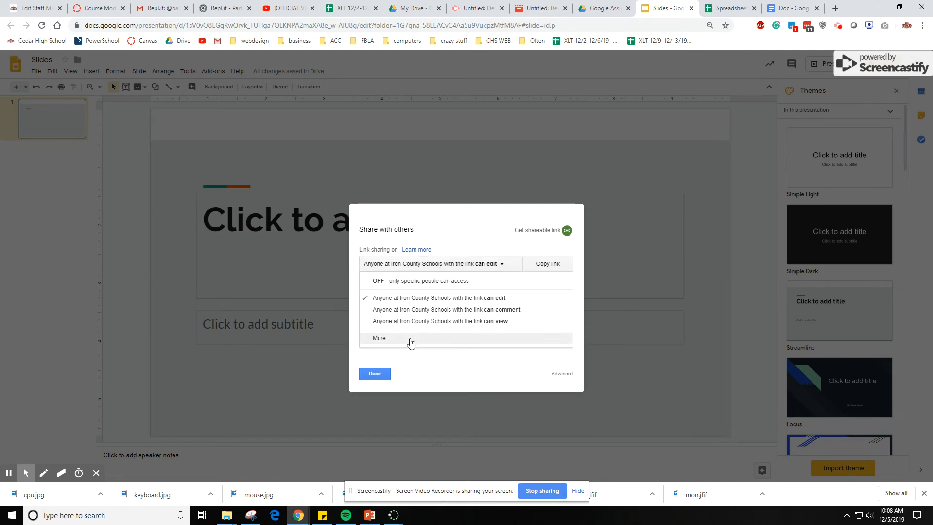
click(411, 343)
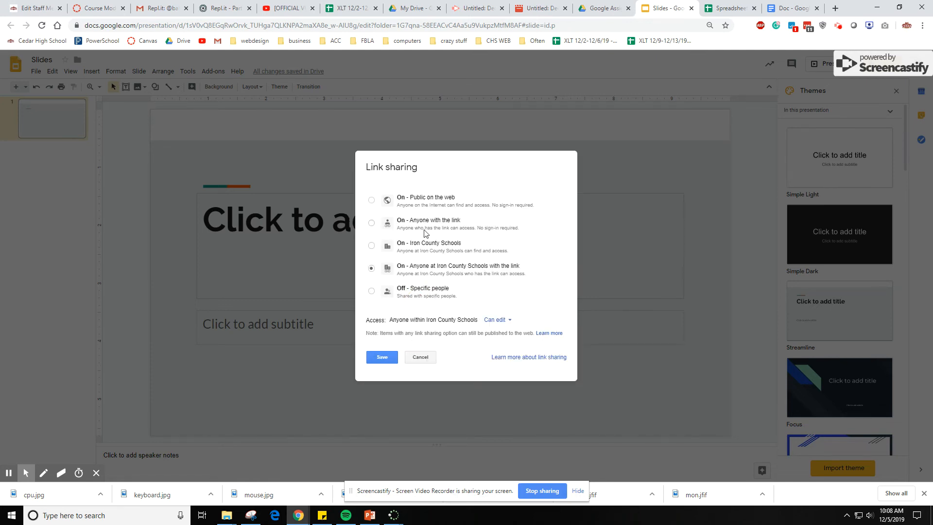
click(371, 223)
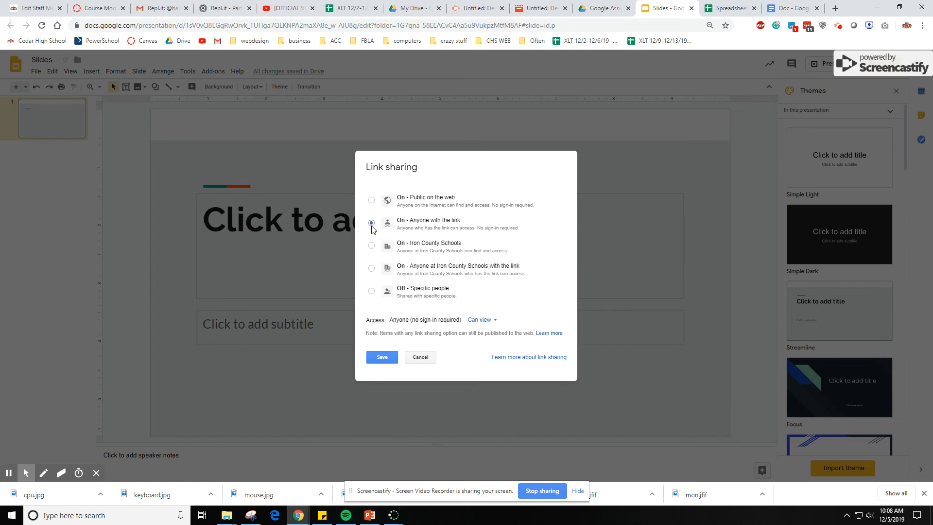
click(382, 357)
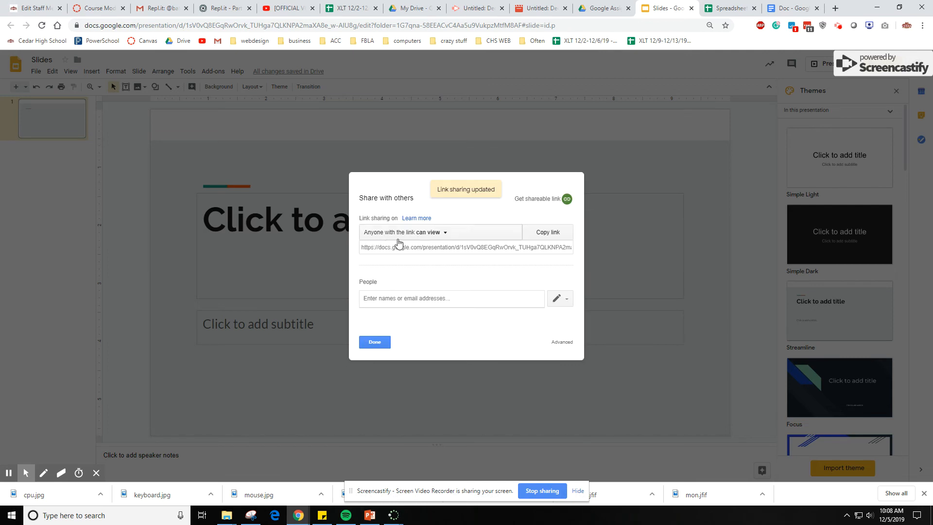
click(444, 235)
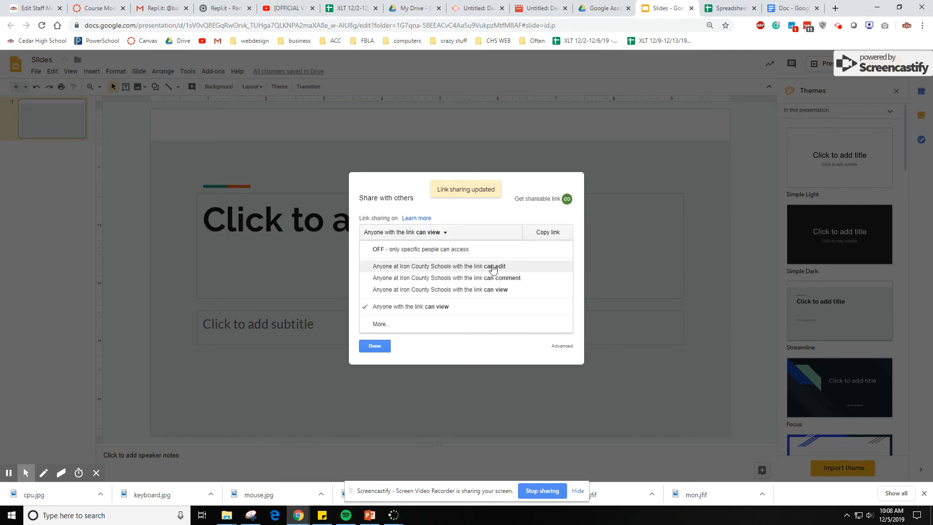
click(493, 265)
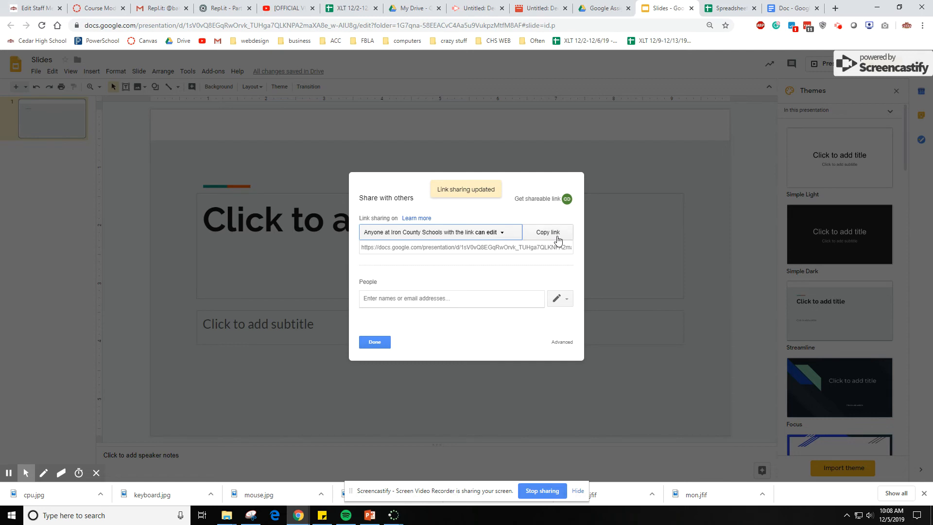
Step: Copy the presentation's sharing link and paste it into Doc below the spreadsheet link, separated by a blank line
click(557, 239)
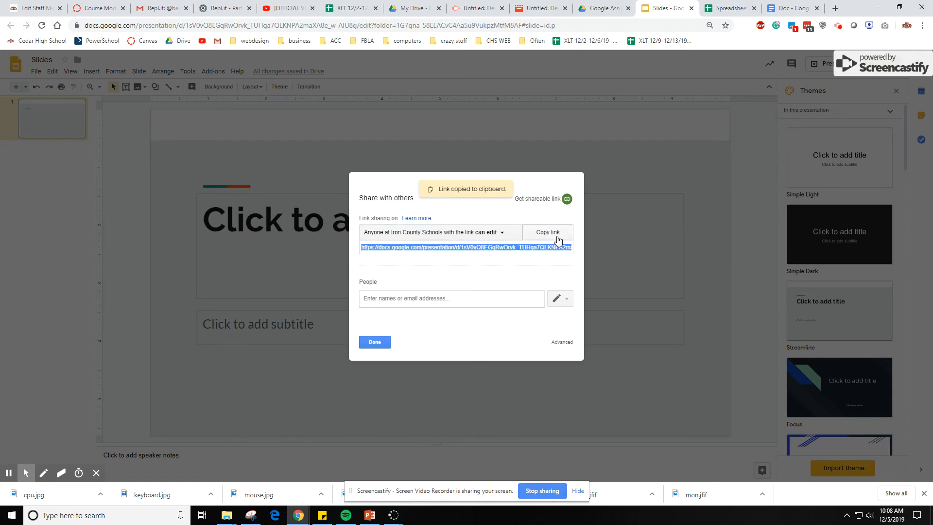
click(787, 14)
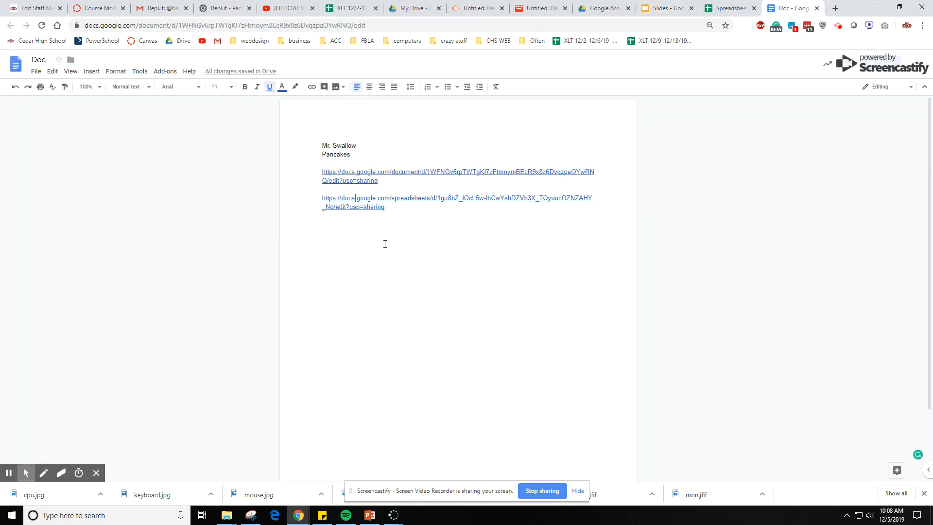
click(404, 214)
key(Return)
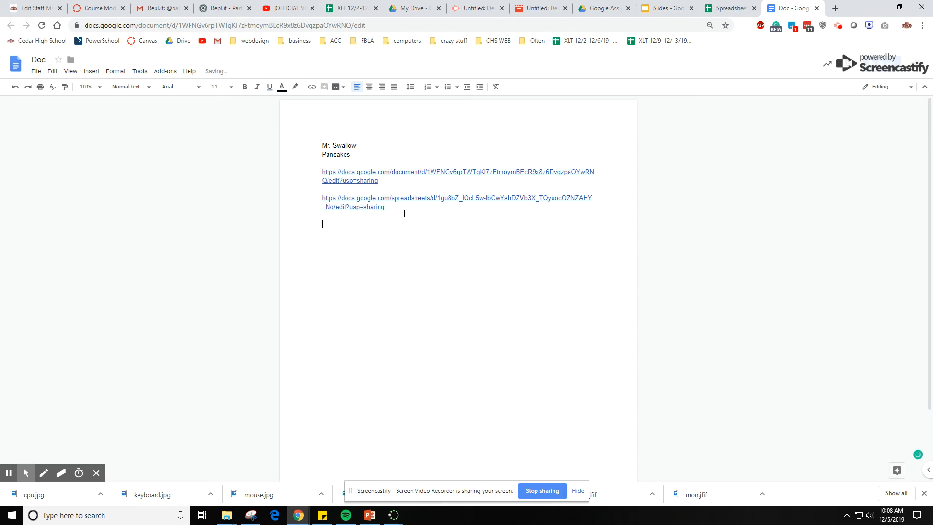
key(ctrl+v)
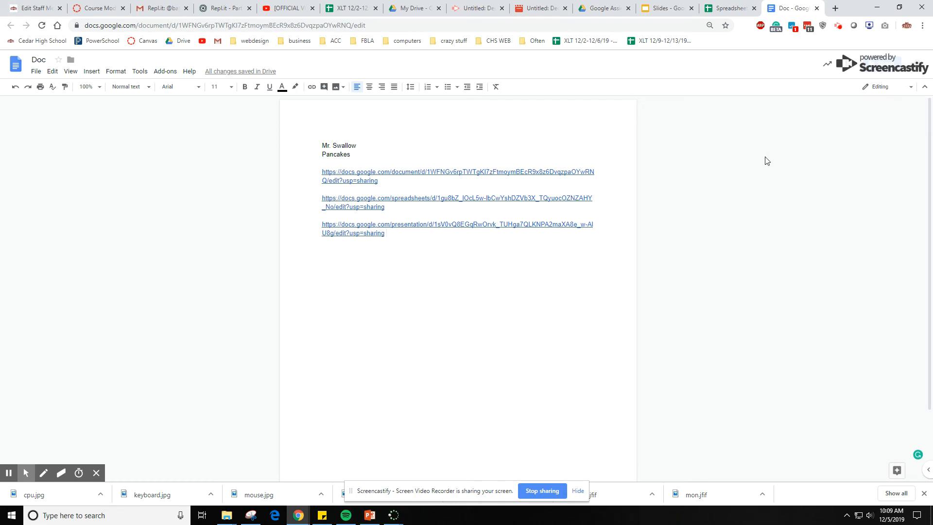
Step: Capture the Google Assignment Part 2 folder in Drive, showing Doc, Slides and Spreadsheet, as a rectangular snip with Snipping Tool
click(604, 9)
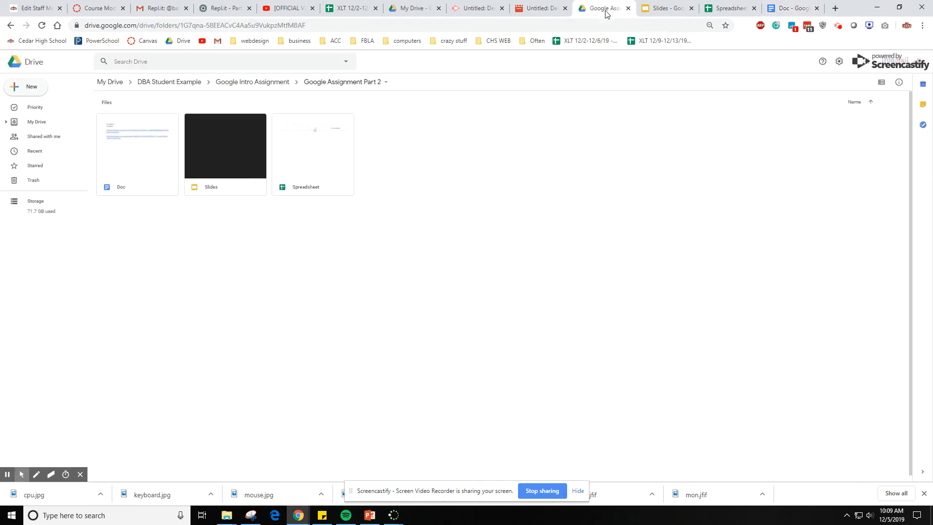
click(69, 518)
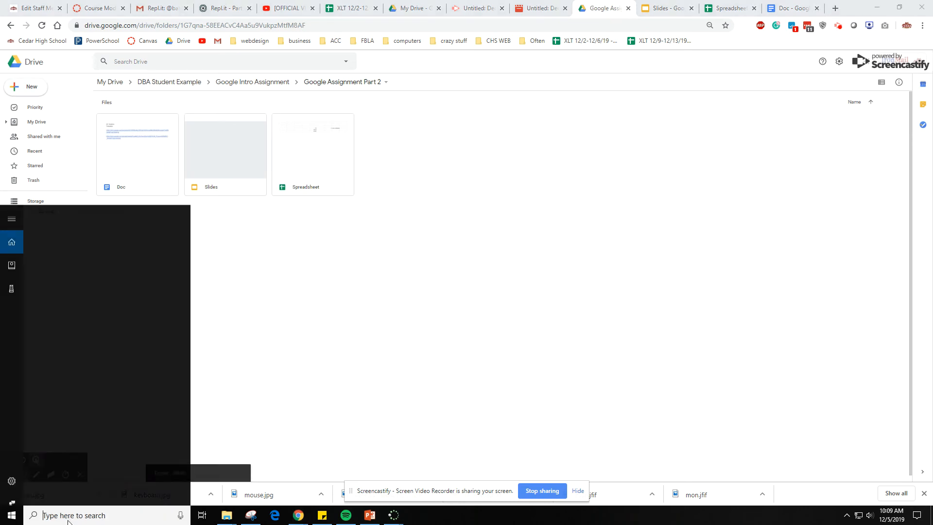
text(snip)
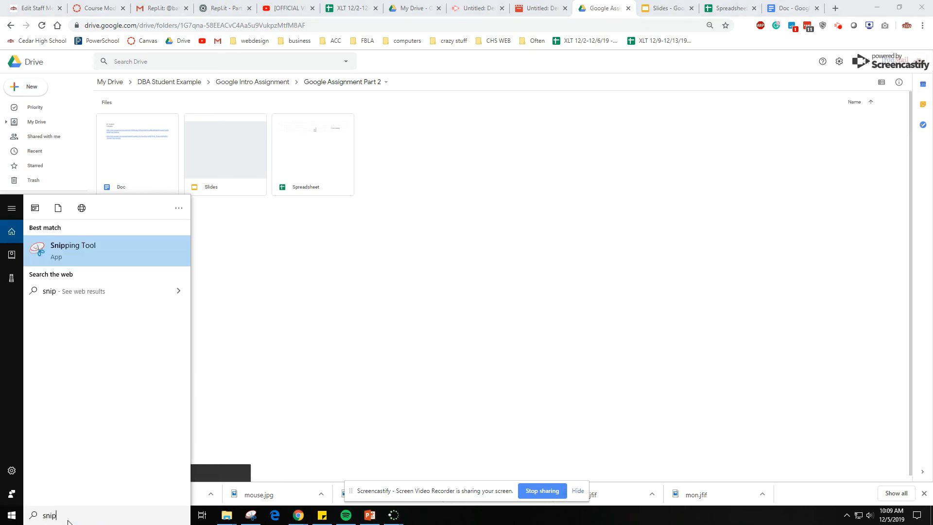
click(78, 252)
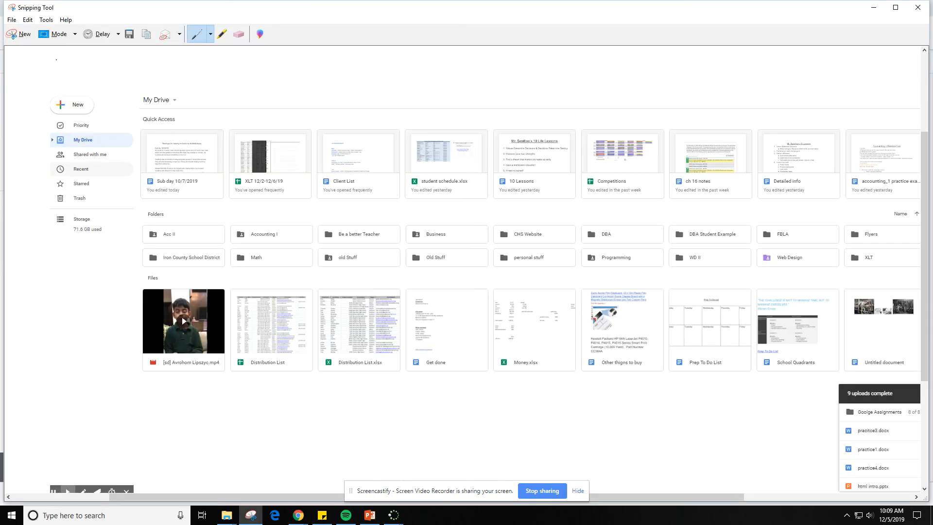
click(15, 35)
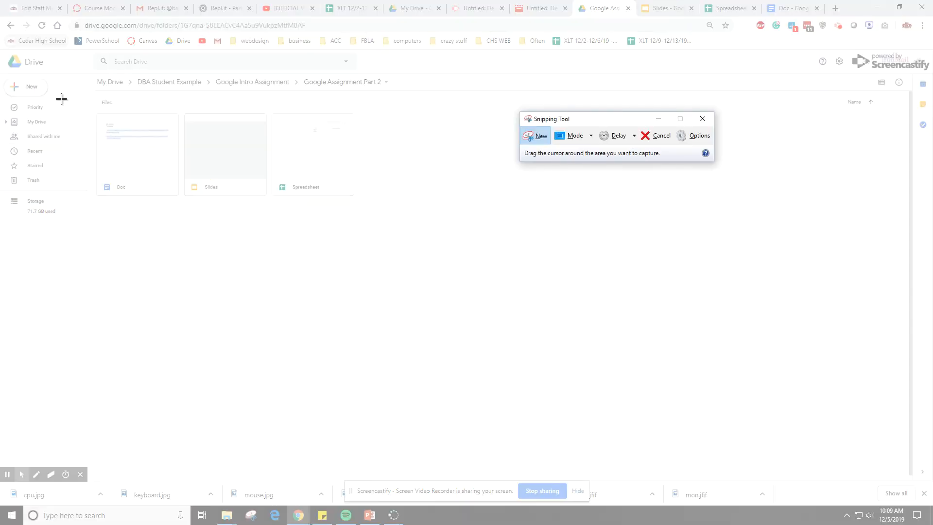
drag(4, 52, 442, 253)
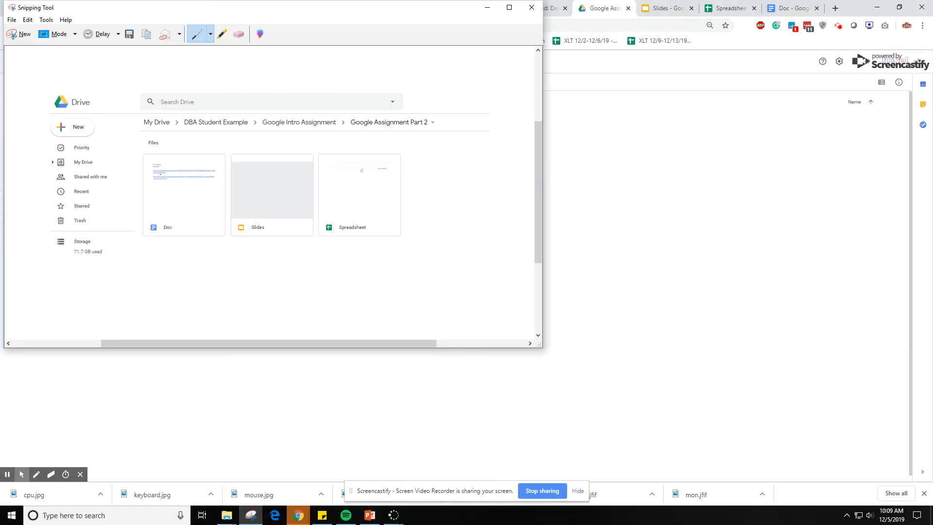
Step: Copy the folder snip and paste it into Doc below the presentation link
right_click(174, 171)
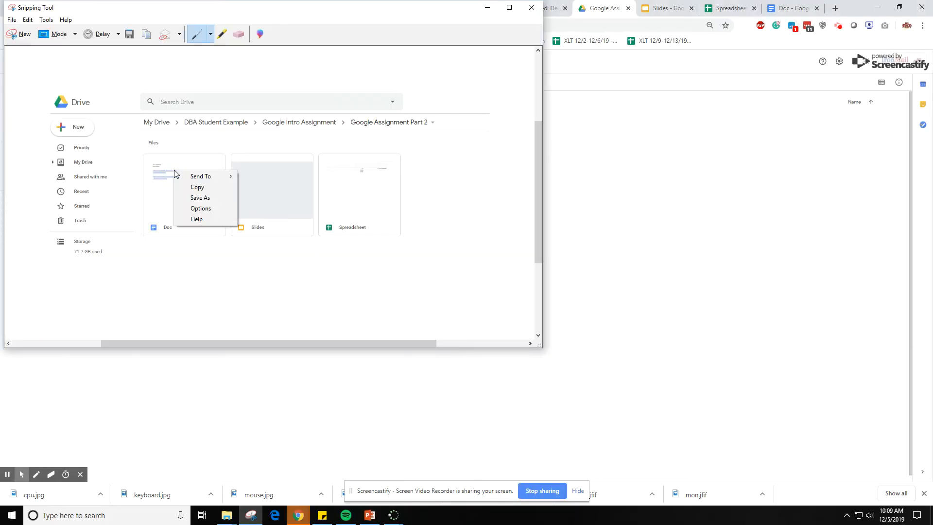
click(196, 187)
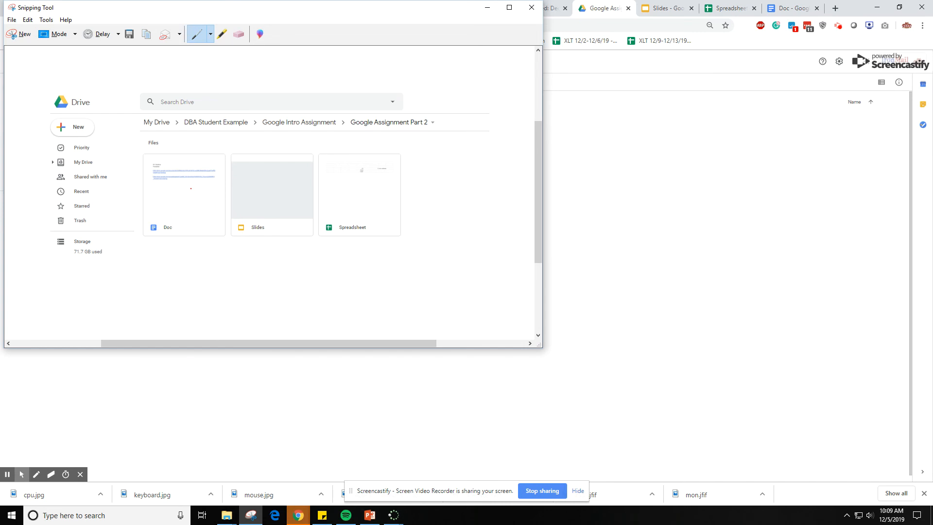
click(807, 8)
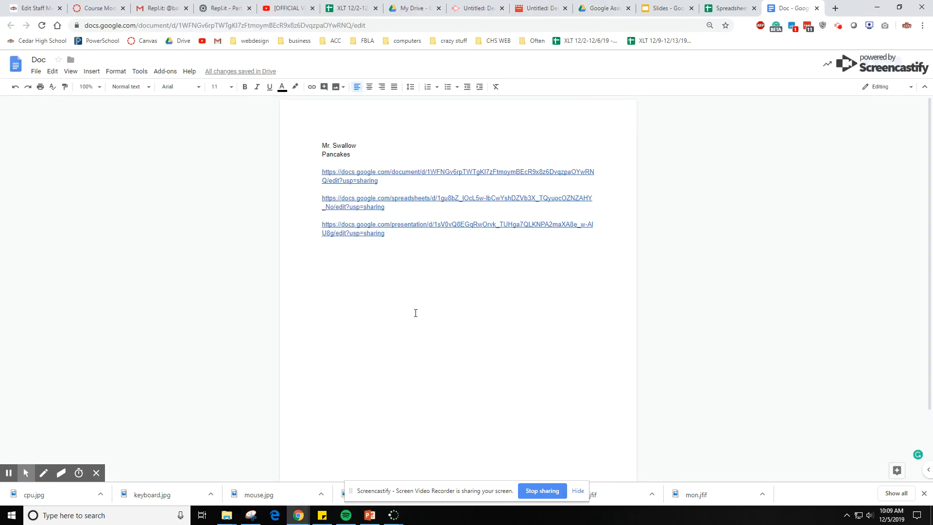
key(Return)
key(ctrl+v)
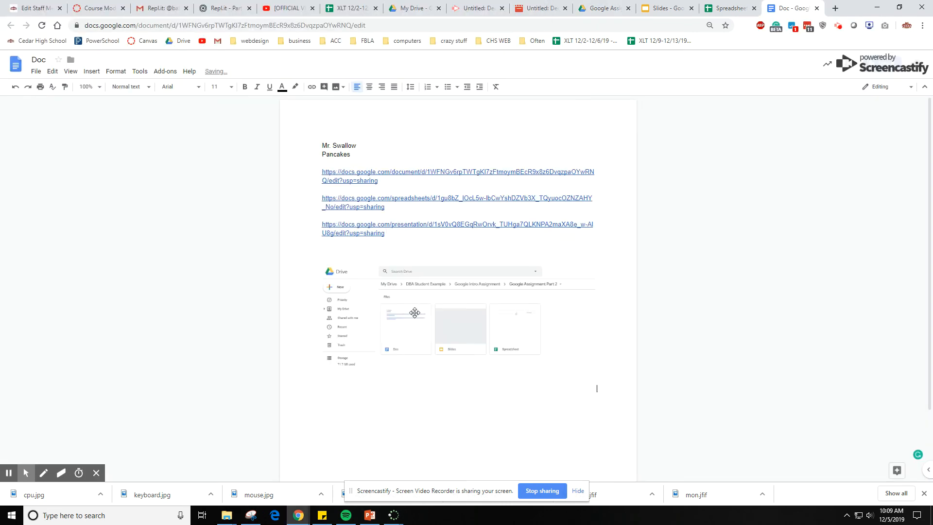
click(454, 367)
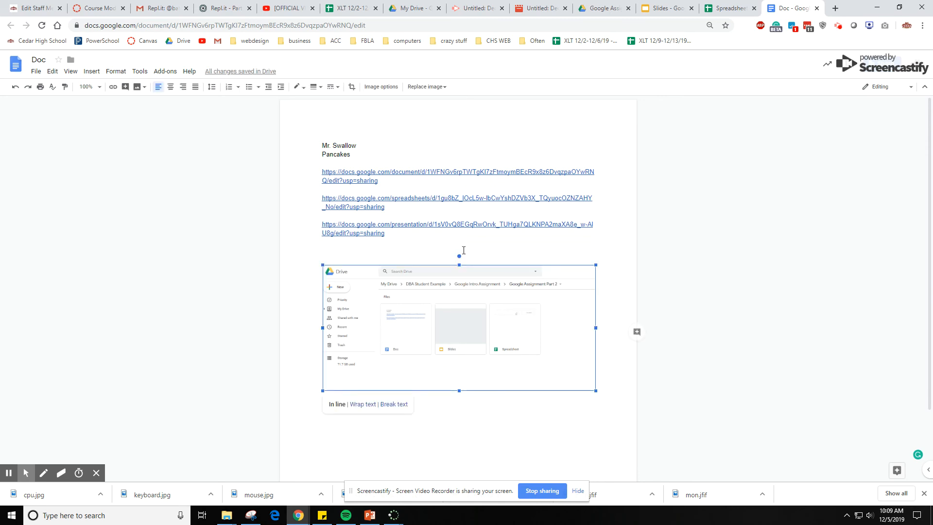
click(501, 418)
click(838, 25)
click(780, 128)
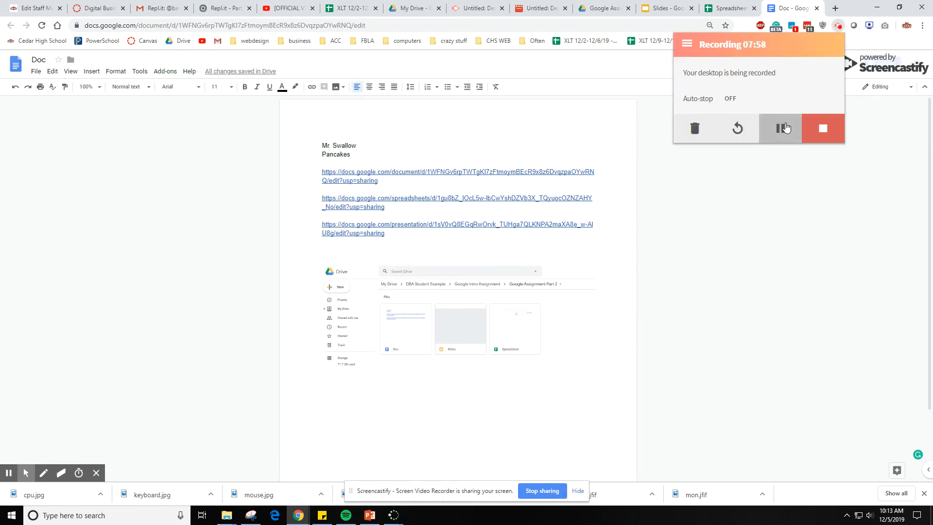
click(799, 192)
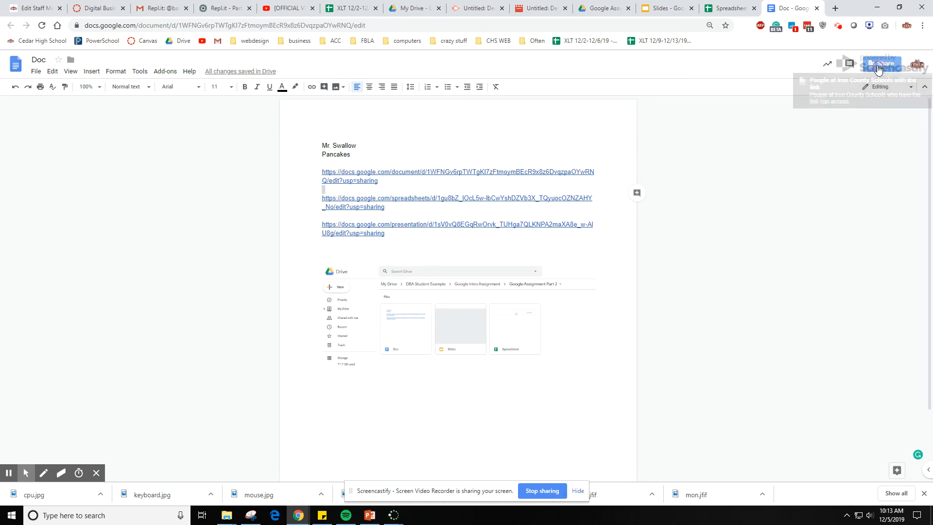
Step: Copy Doc's sharing link, and start a submission for the Google Drive Part 2 assignment in the Canvas course Digital Business Applications
click(881, 64)
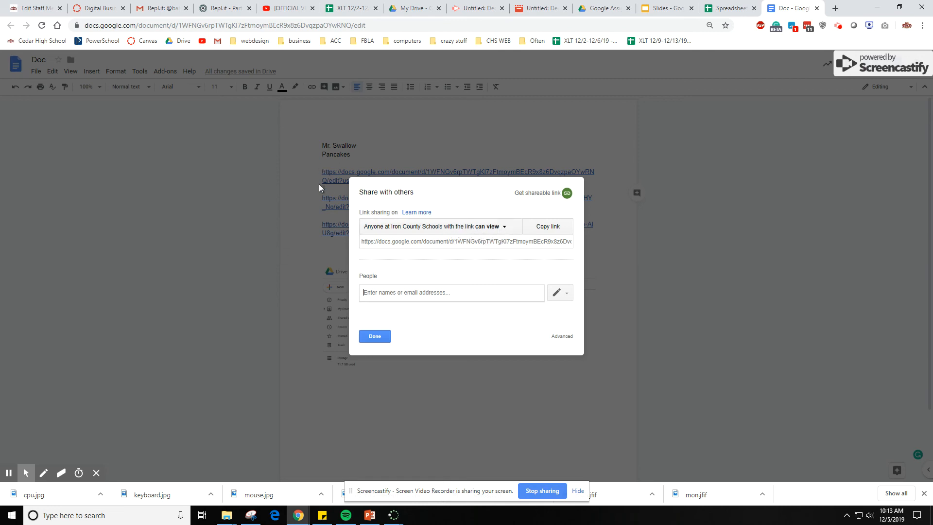
click(549, 229)
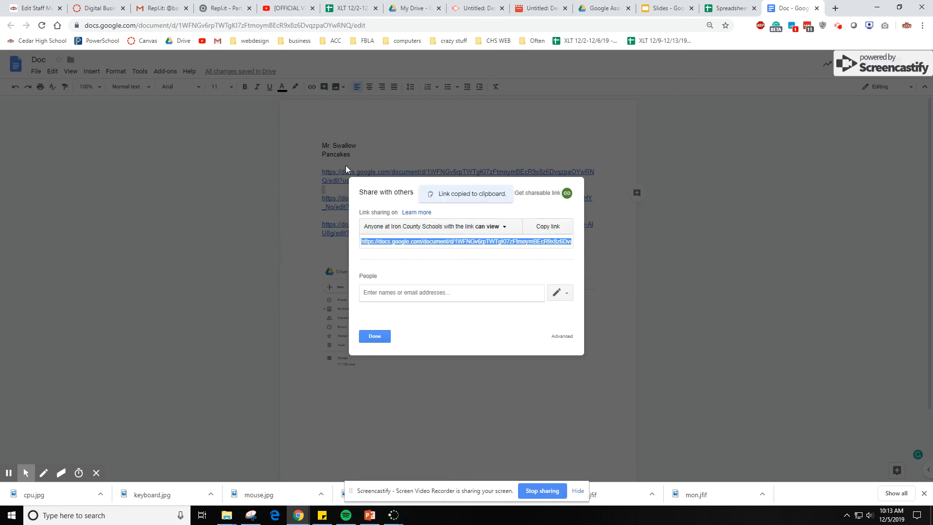
click(99, 8)
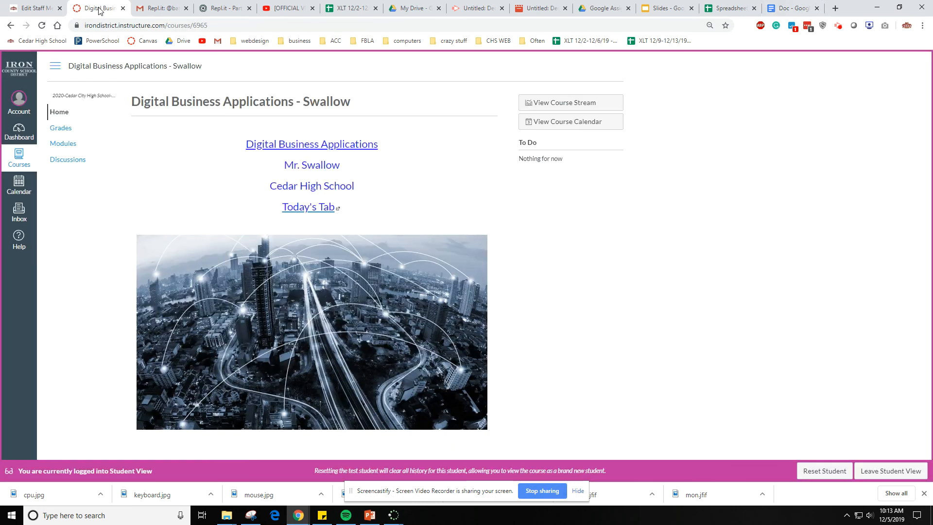
click(72, 148)
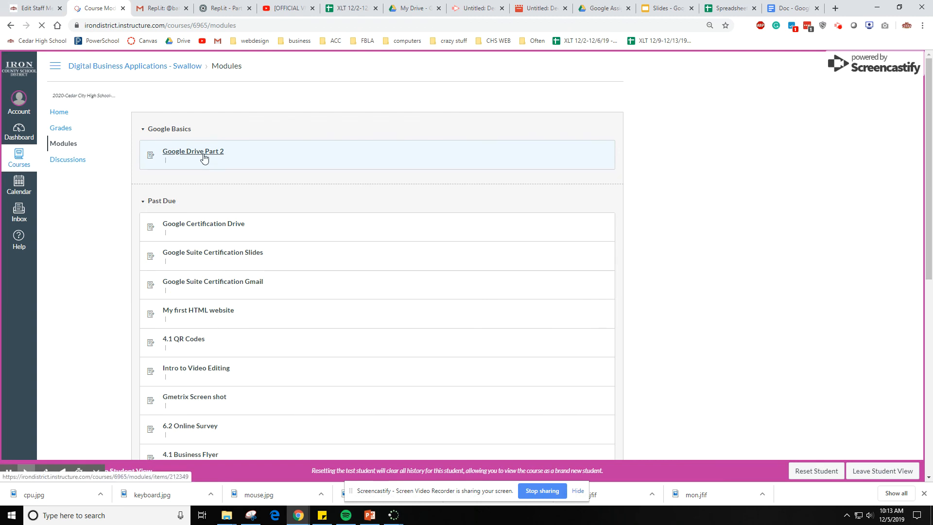
click(204, 158)
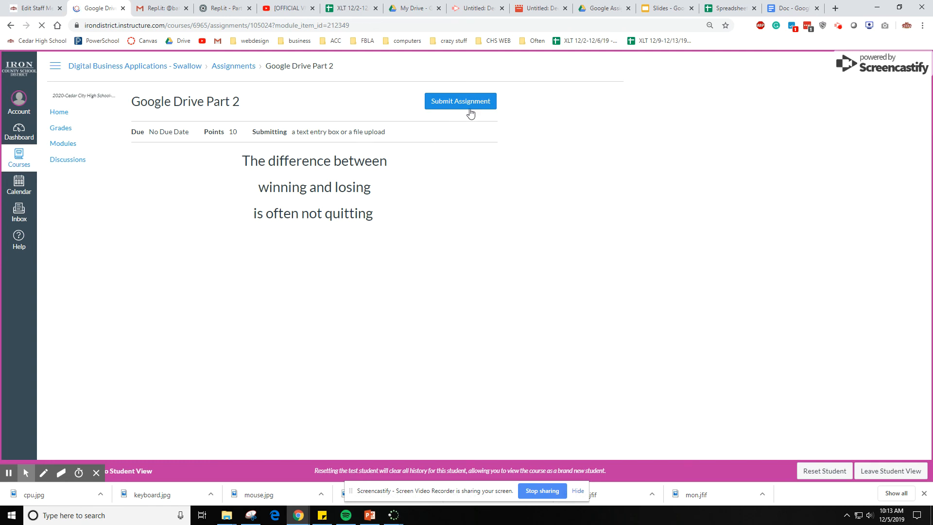
click(452, 103)
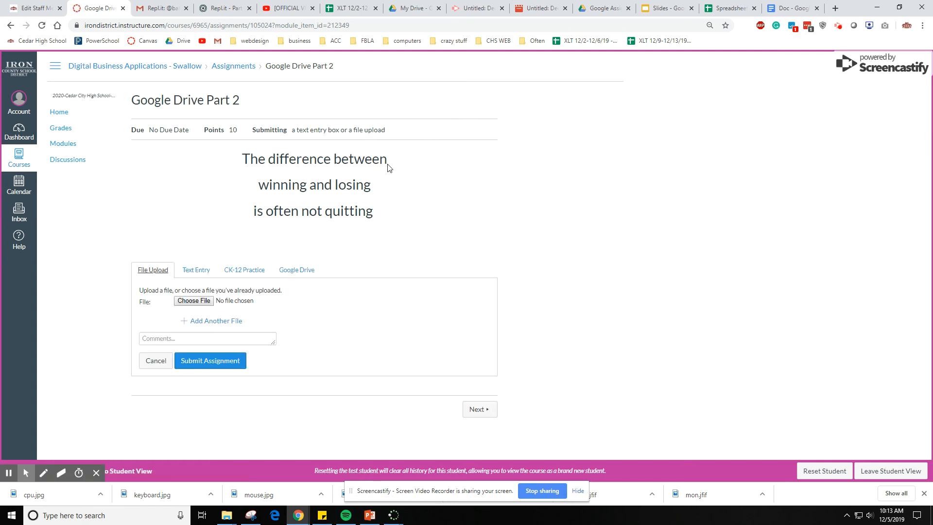
Step: Try the Google Drive submission option for the assignment
click(195, 270)
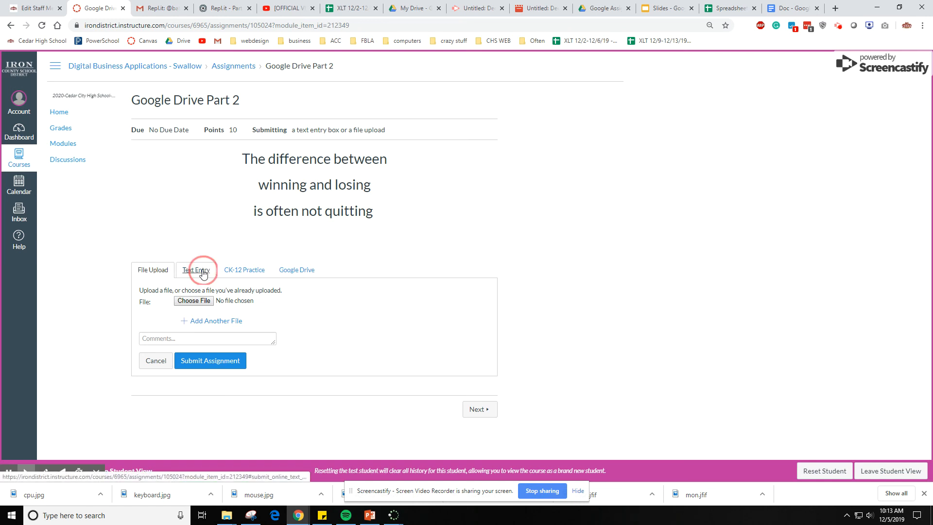
click(292, 268)
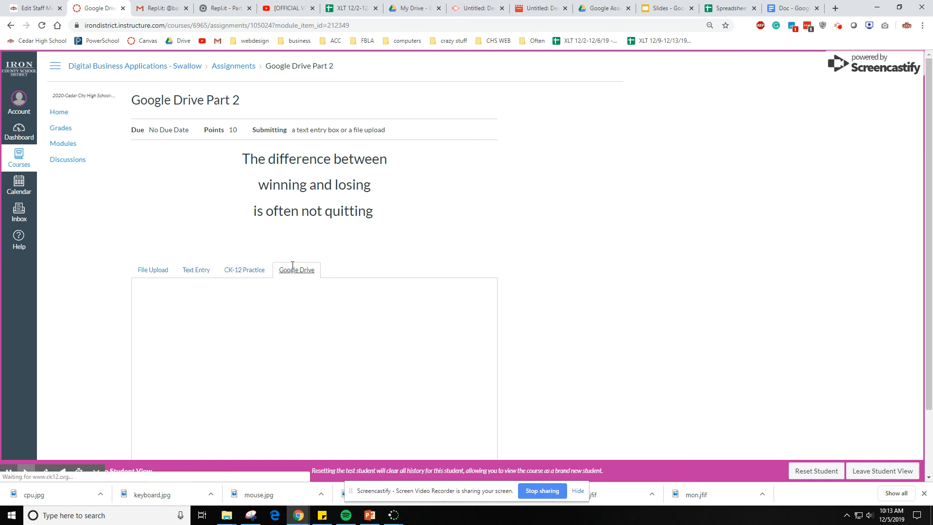
scroll(311, 311, down, 1)
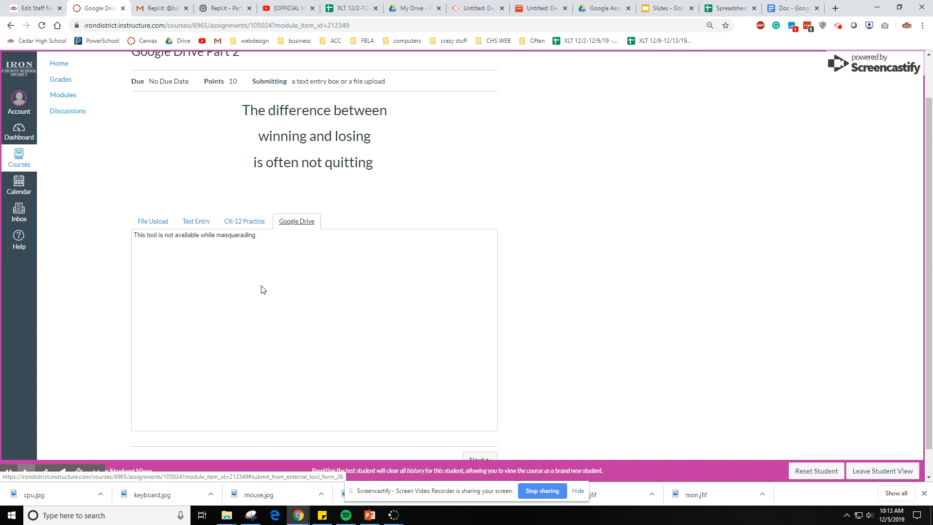
scroll(269, 254, up, 1)
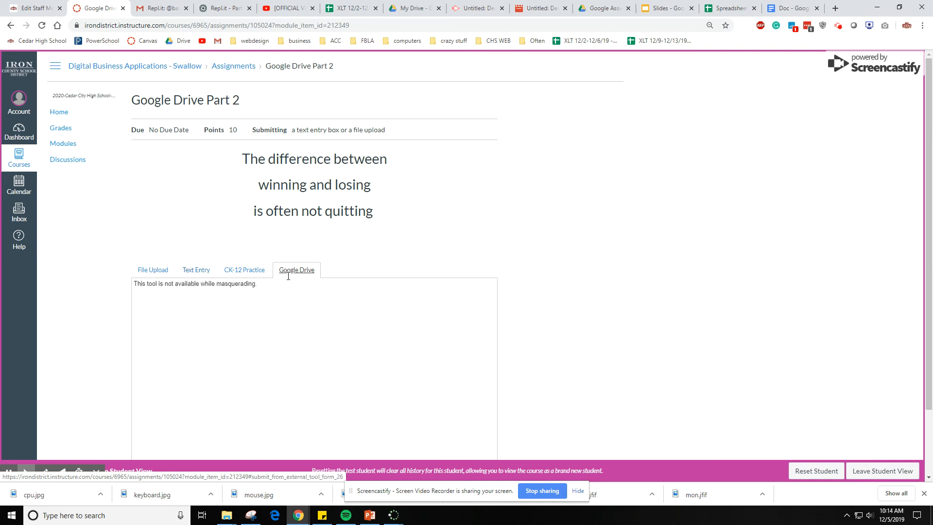
Step: Paste Doc's sharing link as a text entry submission and submit the Google Drive Part 2 assignment
click(198, 269)
scroll(198, 269, down, 2)
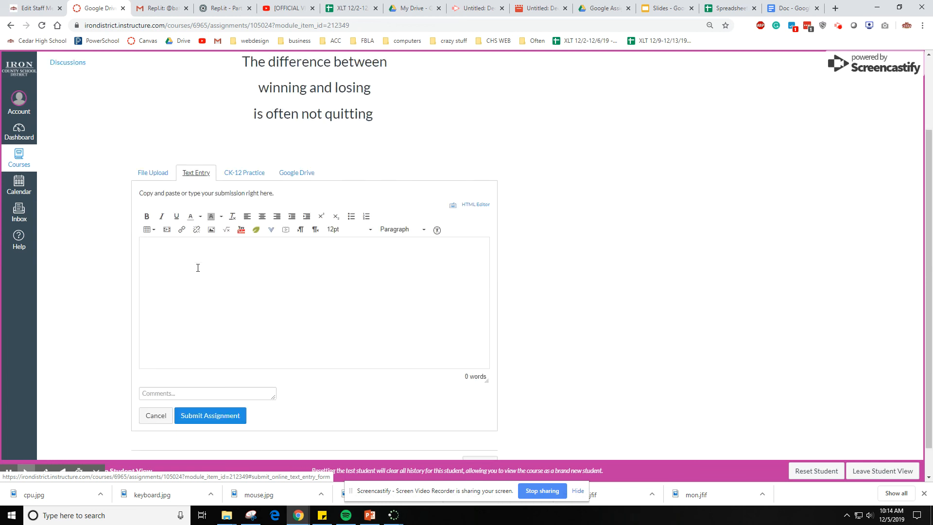
click(172, 257)
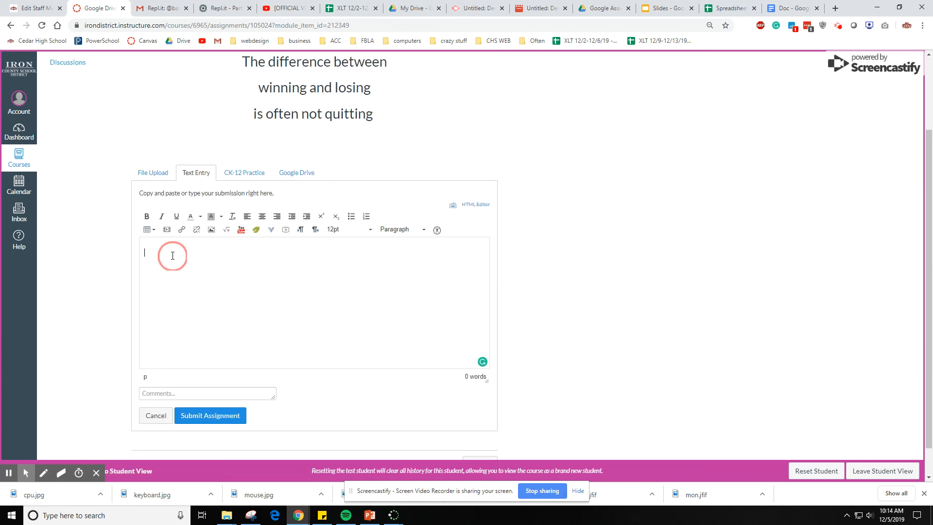
right_click(172, 258)
click(197, 330)
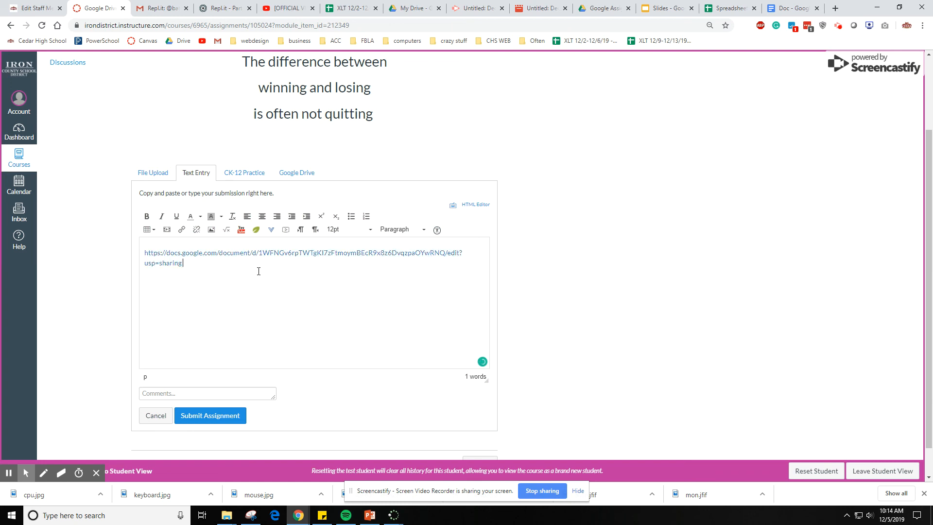
click(211, 420)
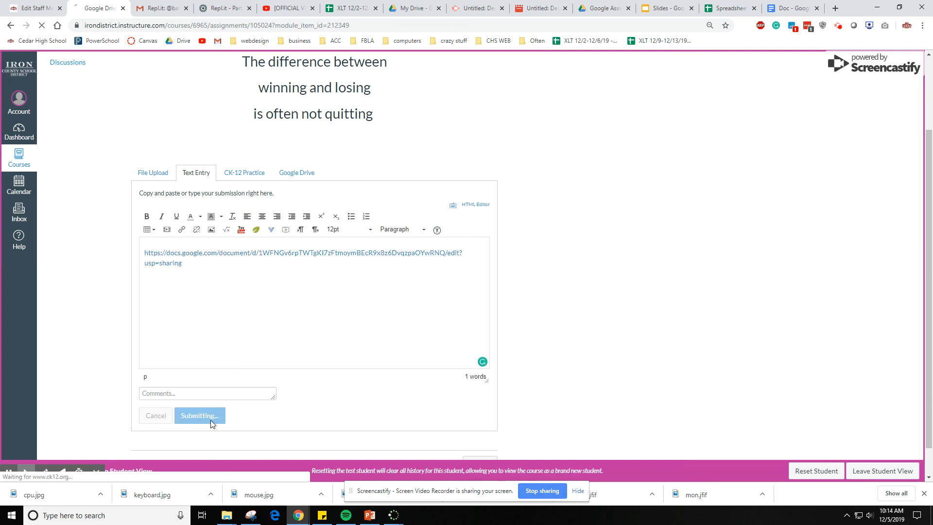